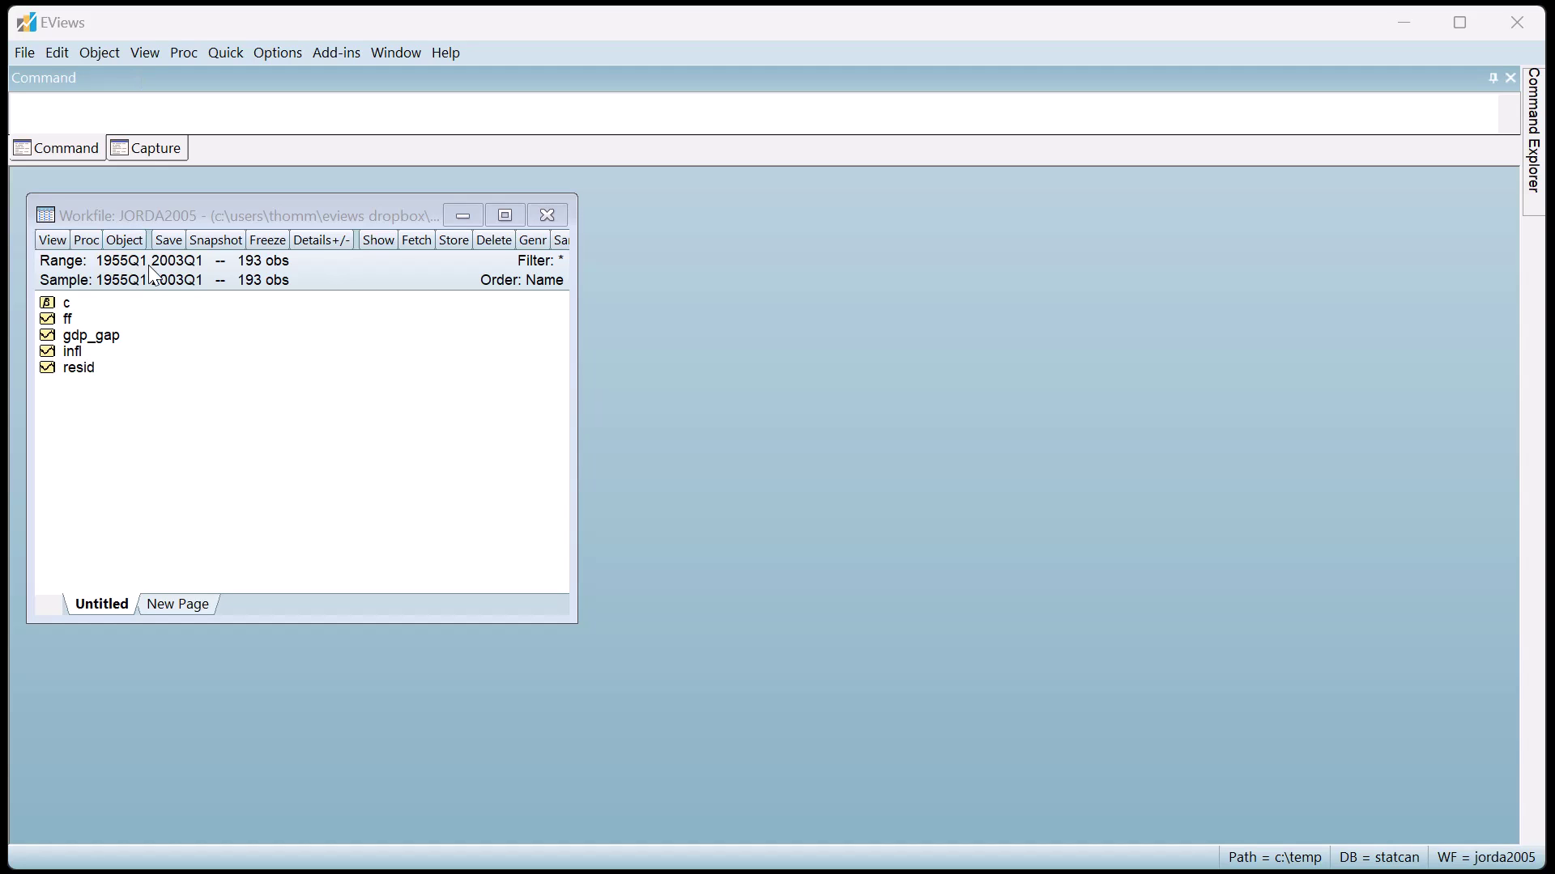
Step: Select the gdp_gap, infl and ff series and open them together as a VAR
left_click(112, 347)
left_click(109, 341)
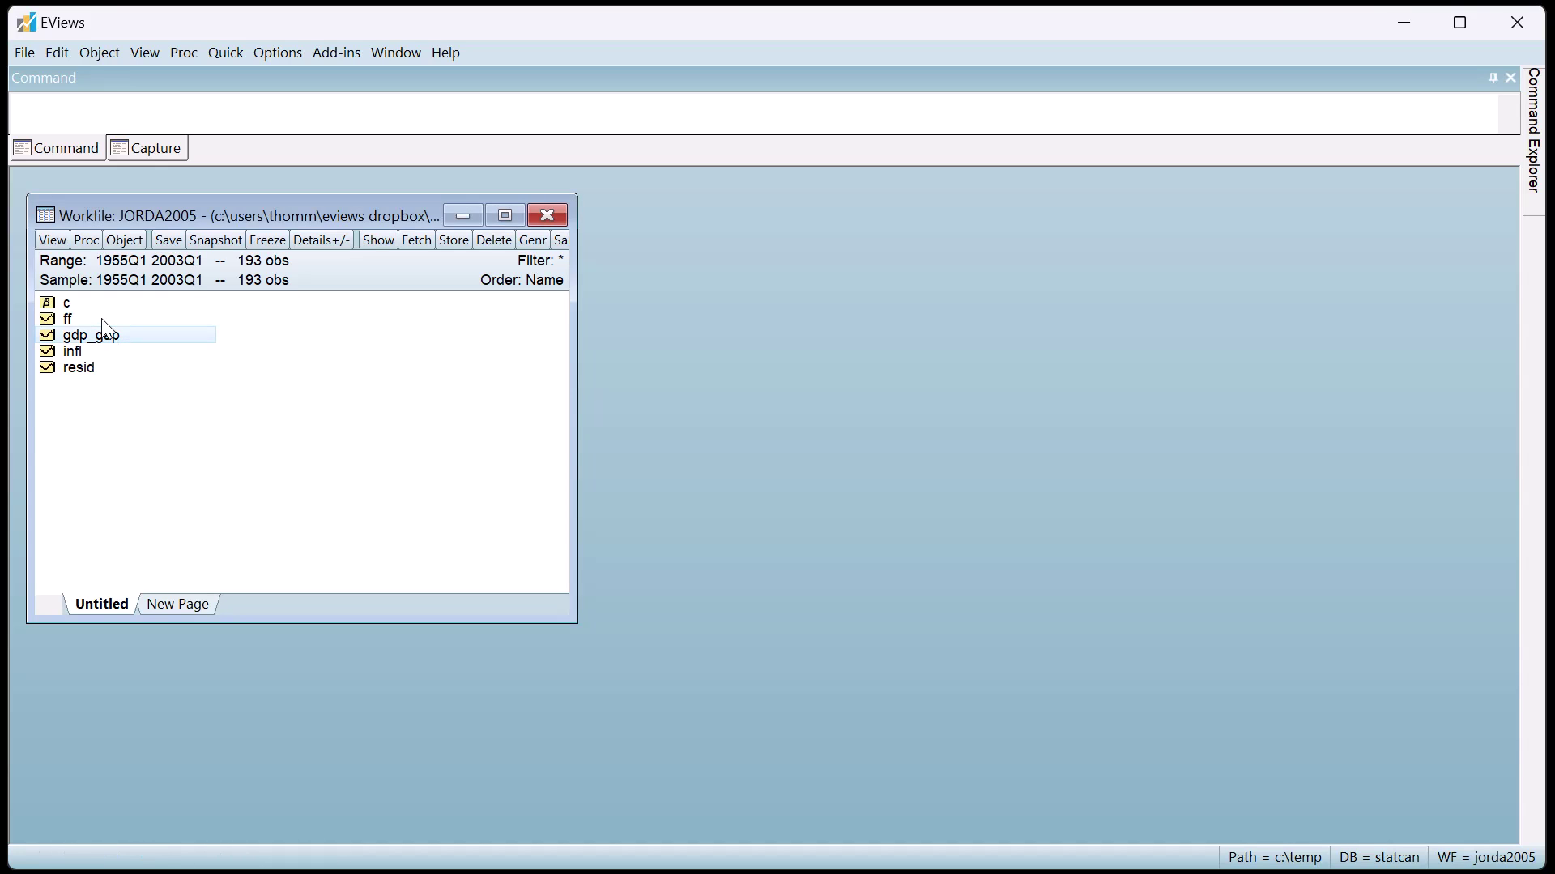
left_click(96, 353, "ctrl")
left_click(82, 320, "ctrl")
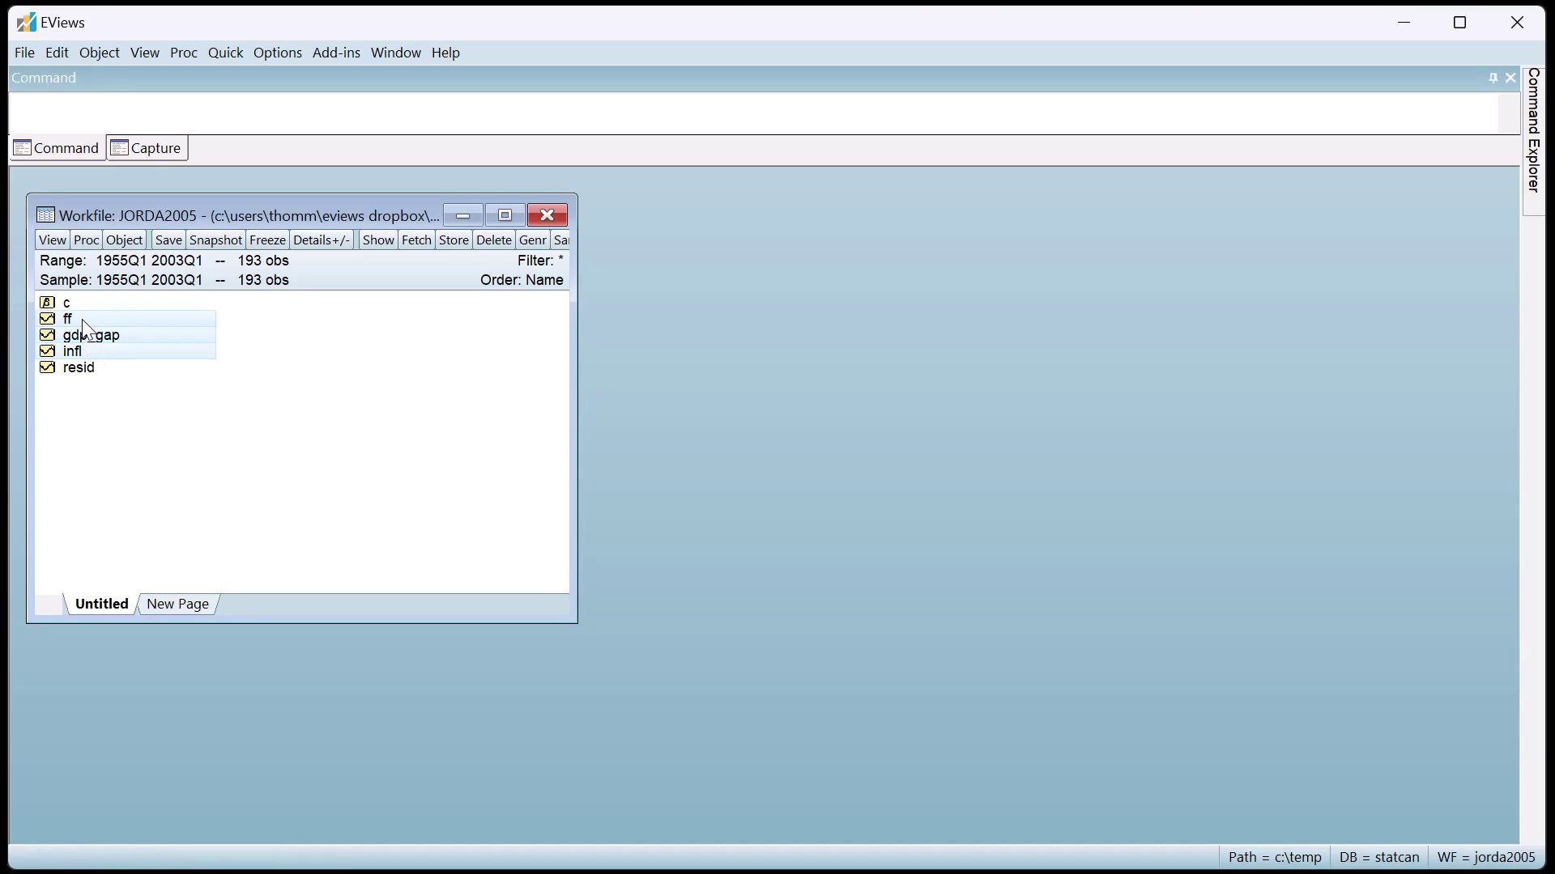
right_click(81, 319)
mouse_move(310, 334)
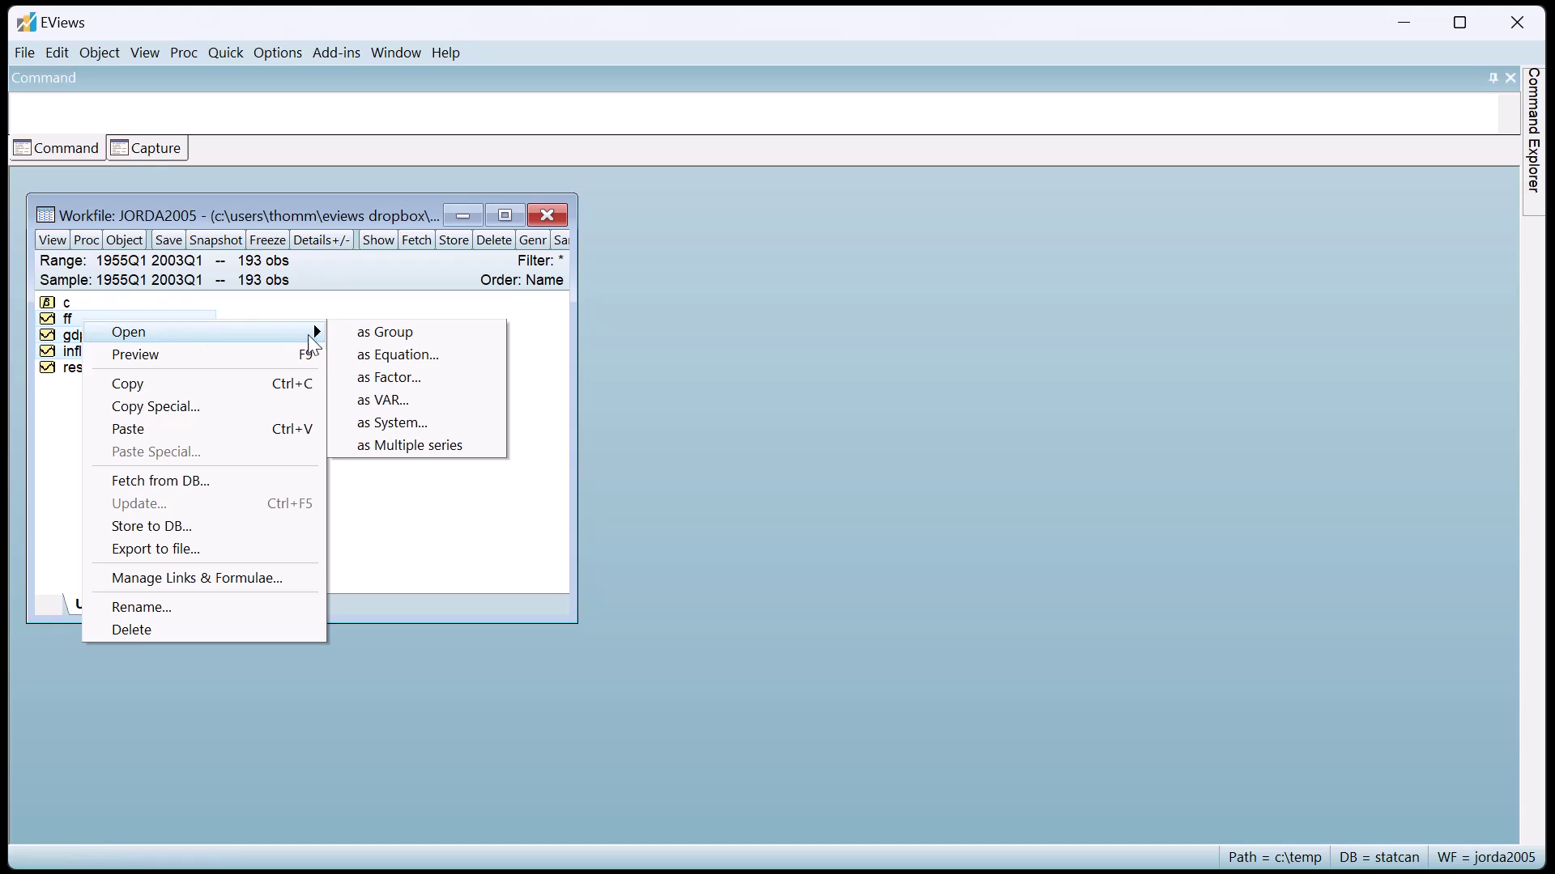
left_click(392, 403)
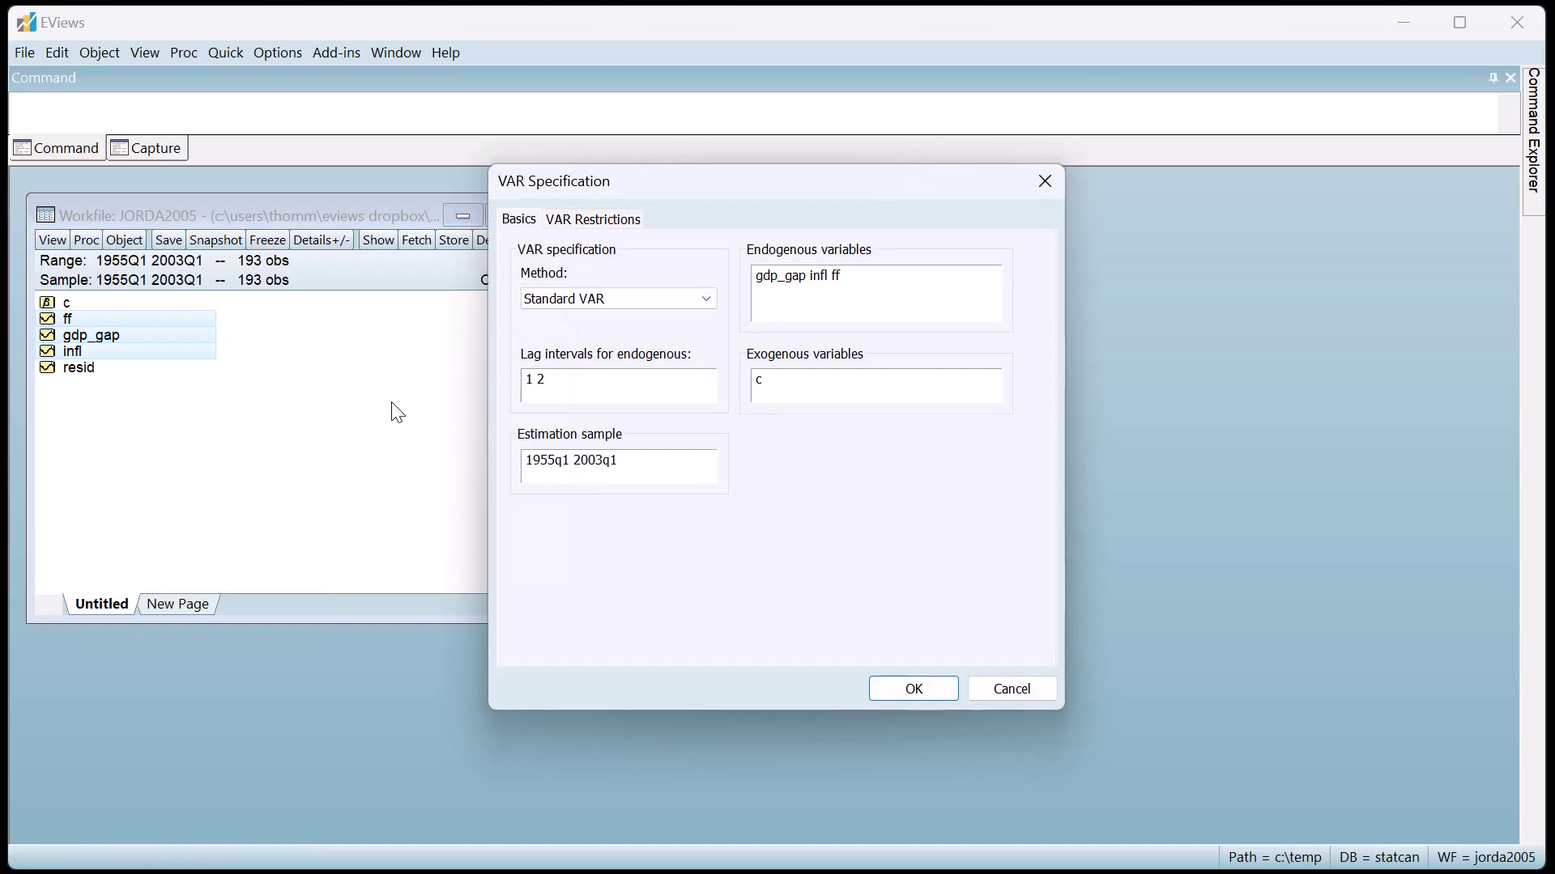
Step: Change the endogenous lag intervals to 1 4
left_click(559, 380)
key("BackSpace")
type("4")
Step: Estimate the lag 1–4 VAR and set 12-period Cholesky (dof adjusted) impulse responses, ordered gdp_gap, infl, ff
left_click(913, 690)
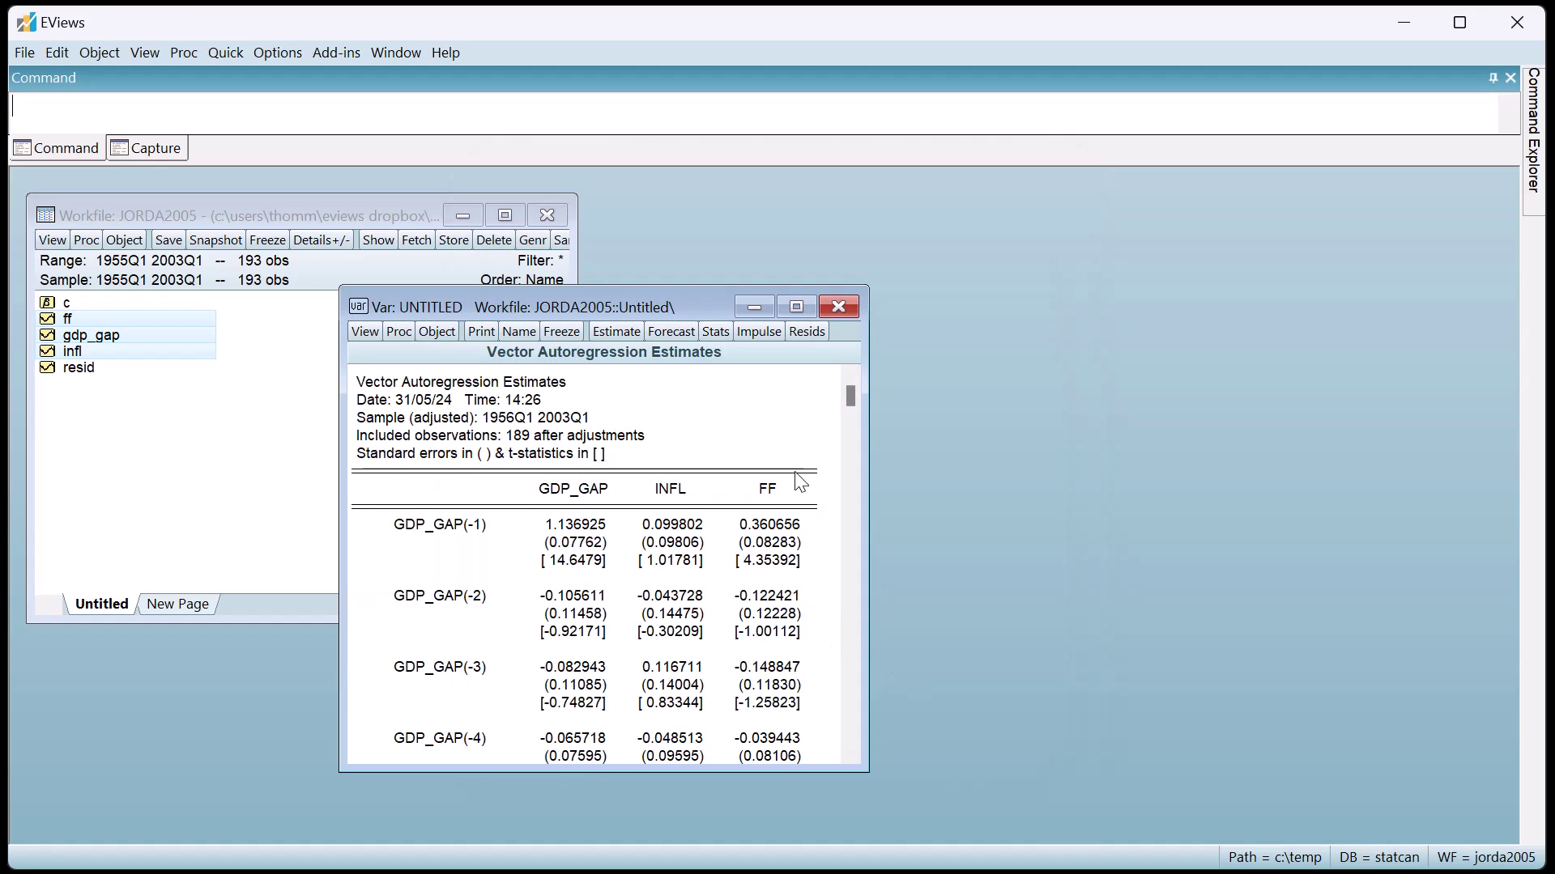
left_click(778, 340)
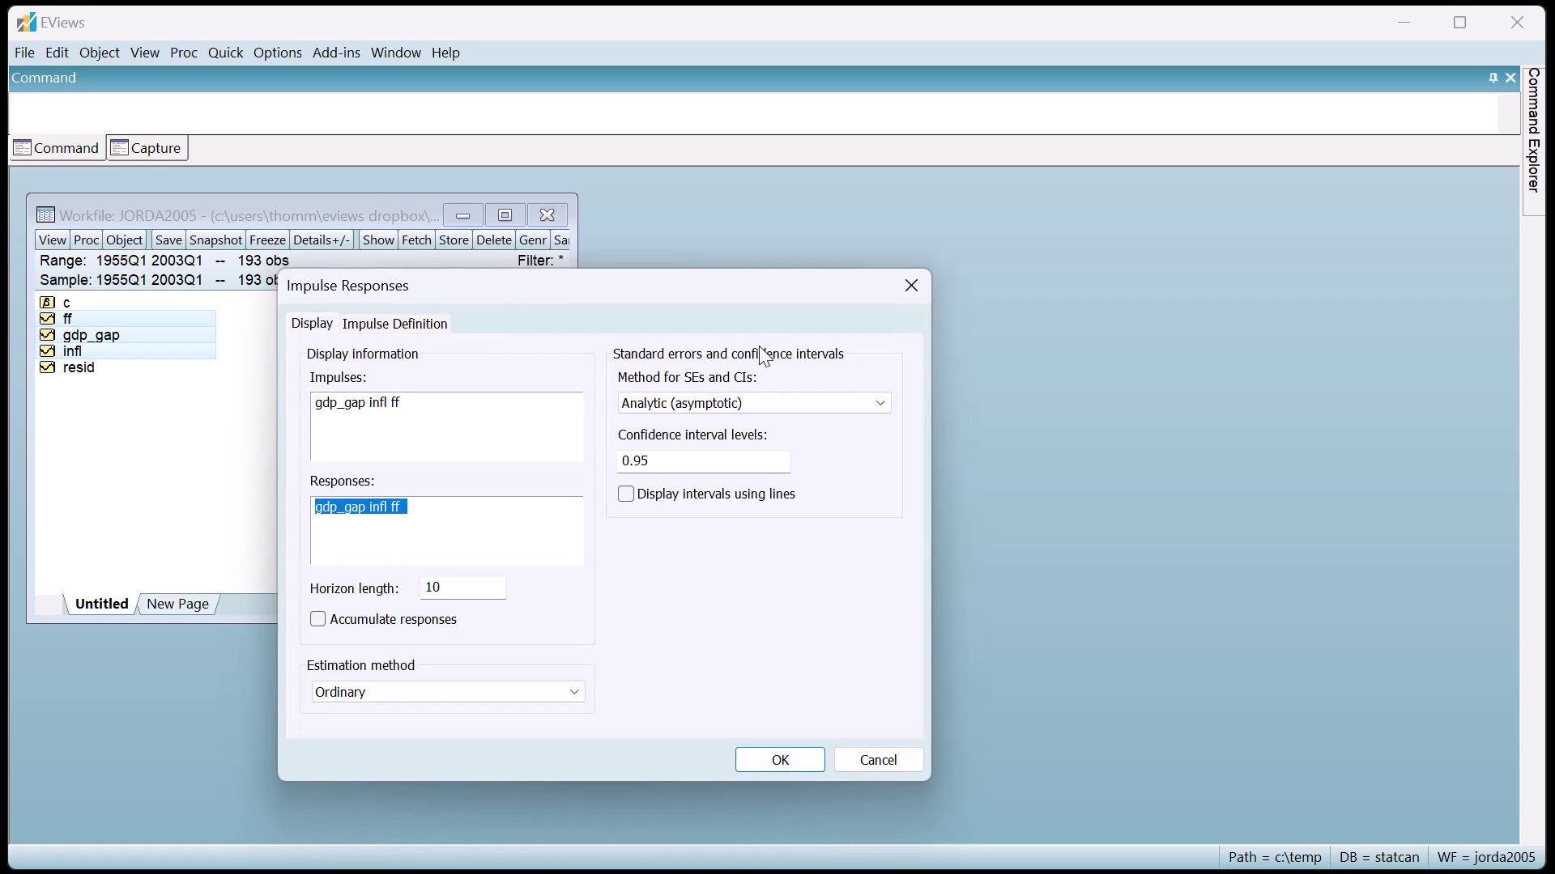
left_click(462, 597)
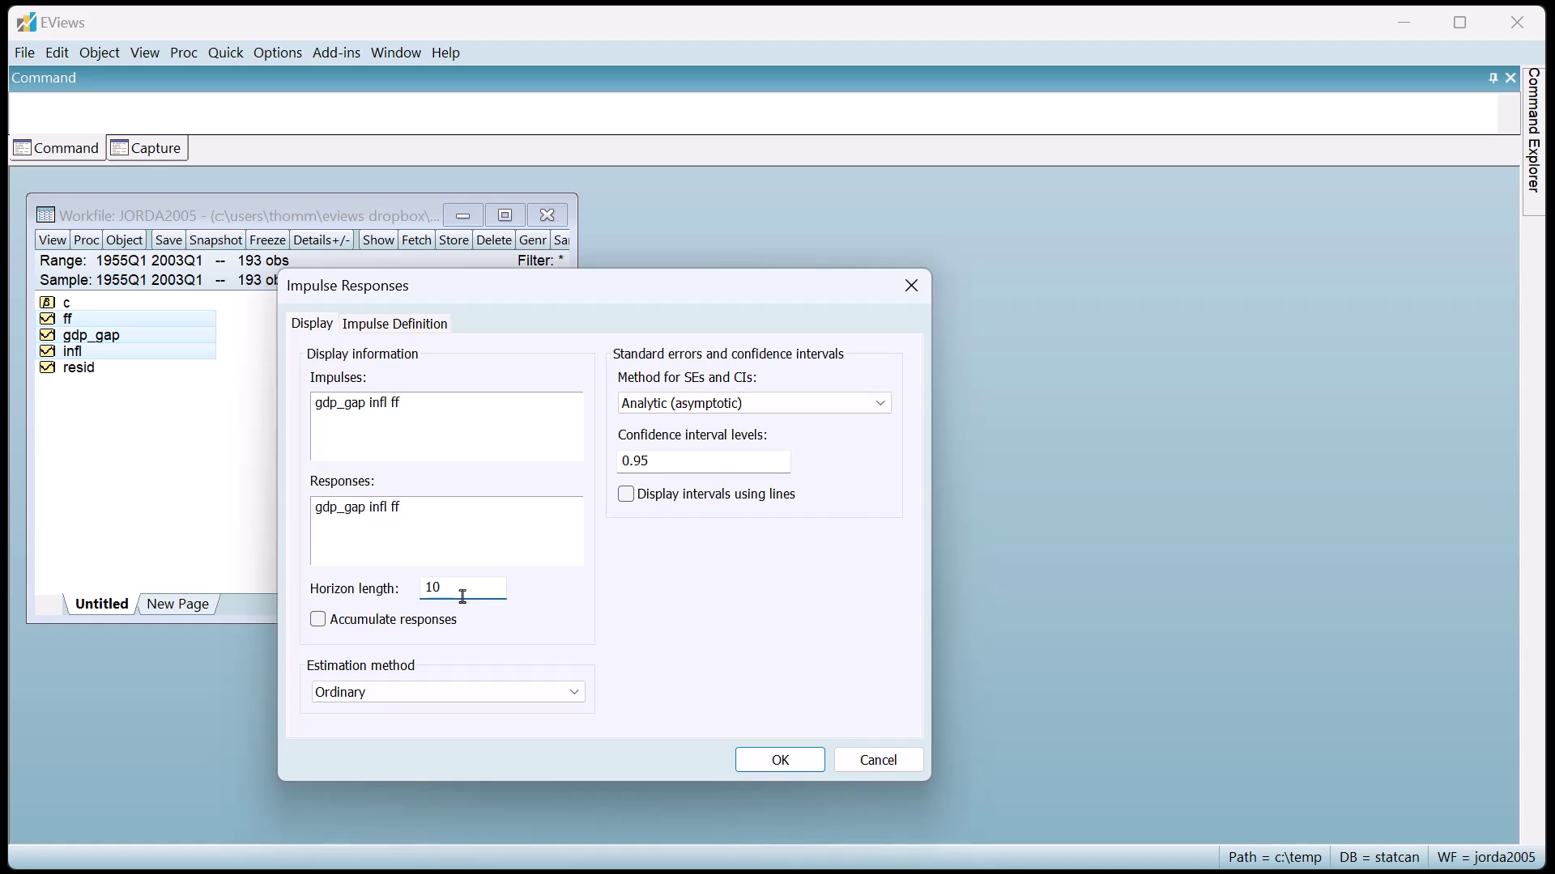
key("BackSpace")
type("2")
left_click(428, 329)
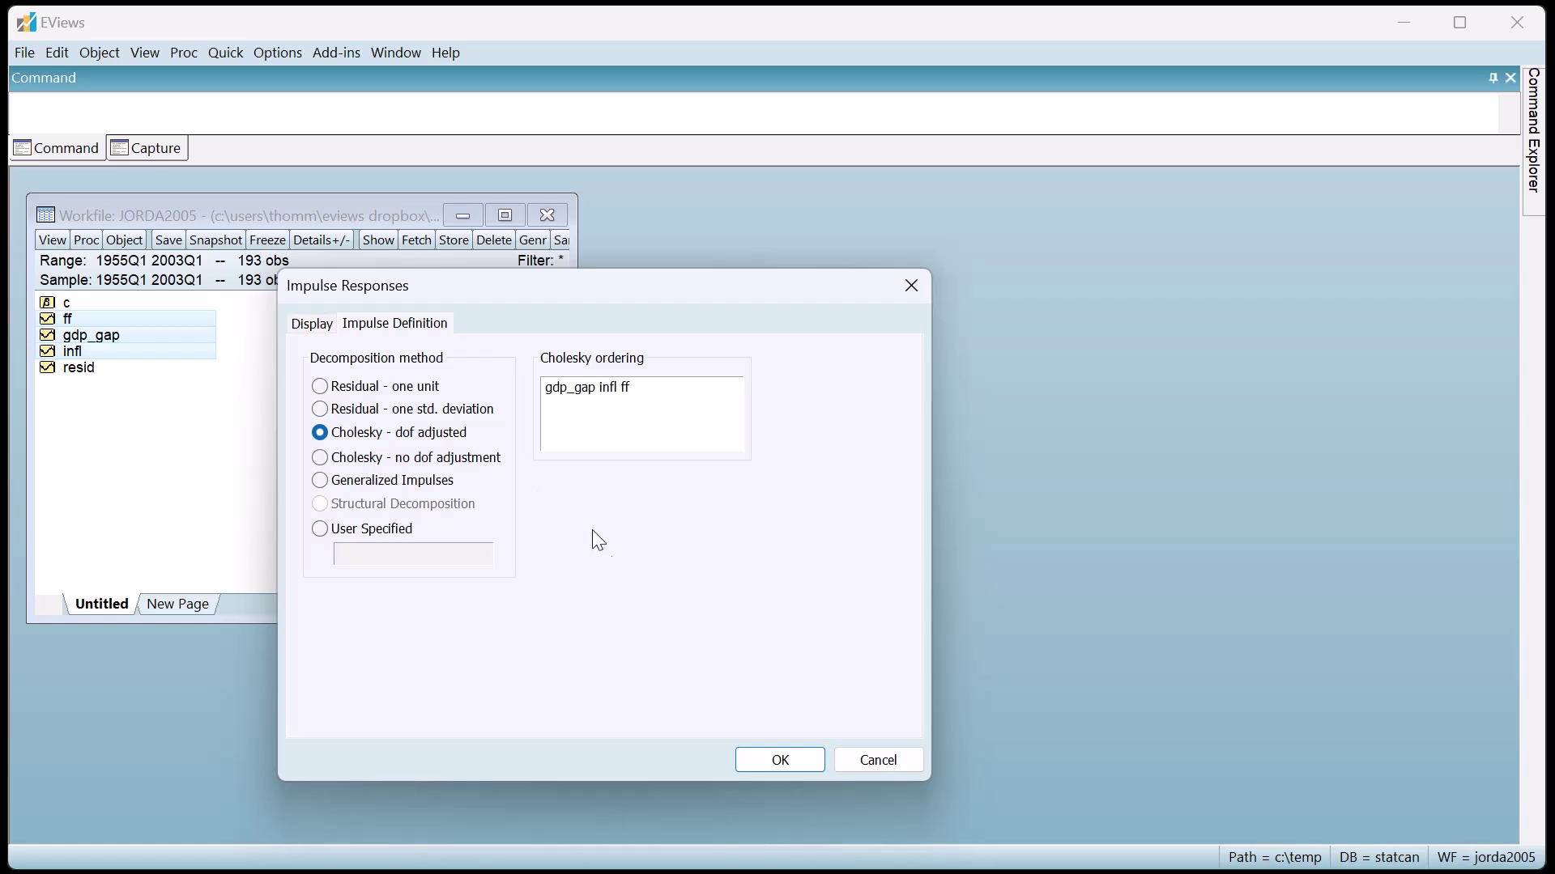
Step: Compute the Cholesky impulse responses and move and enlarge the VAR window
left_click(775, 764)
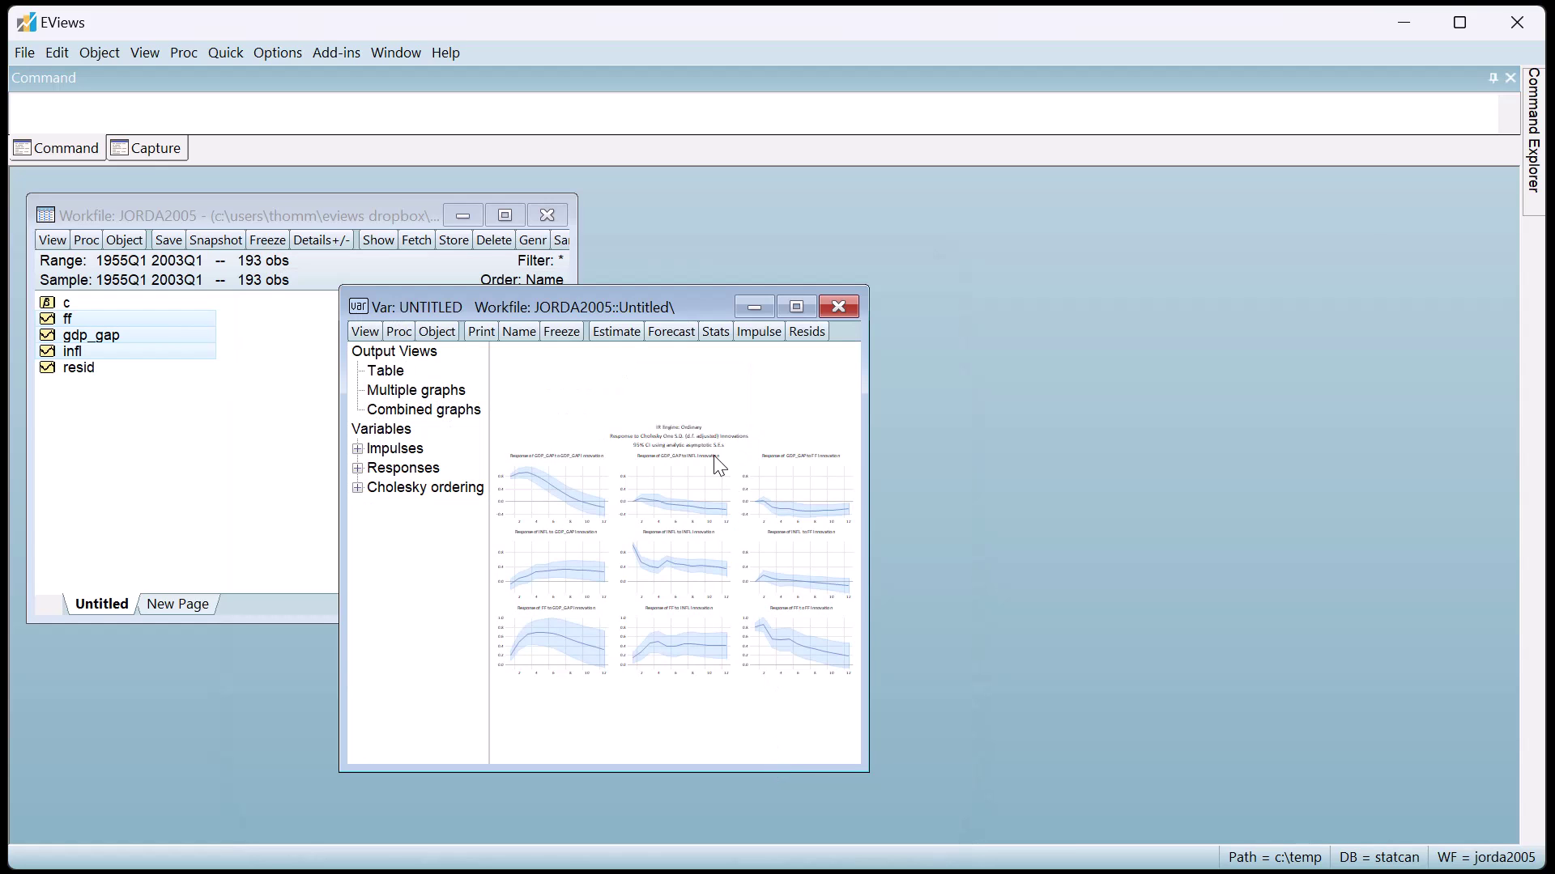
left_click_drag(672, 304, 353, 196)
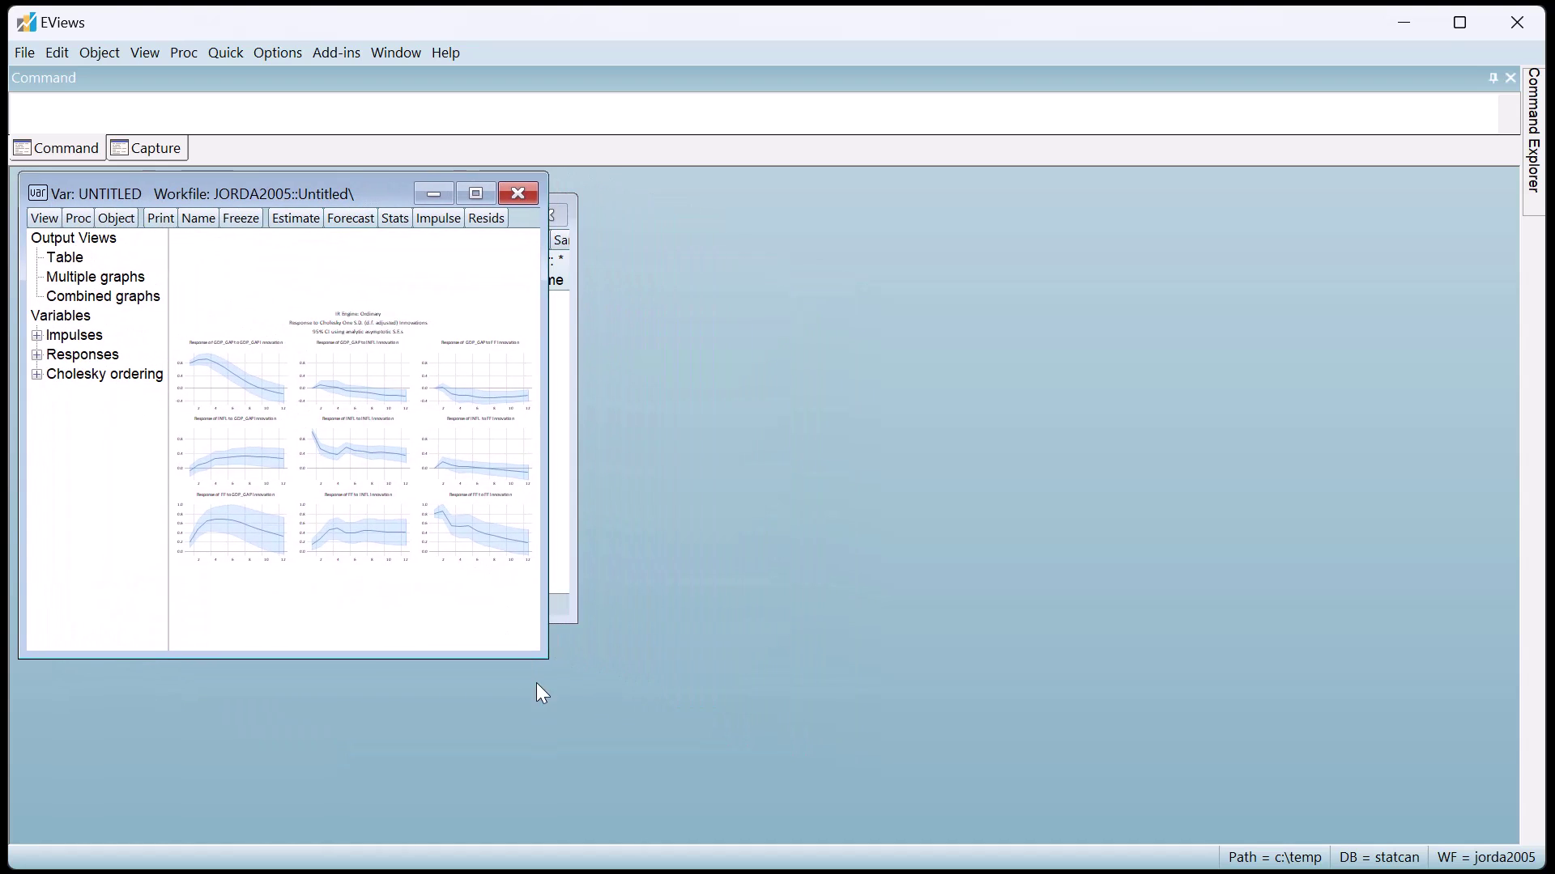
left_click_drag(536, 657, 868, 845)
Step: Show the responses as a table, then as multiple graphs with GDP_GAP and INFL impulses toggled off and back on
left_click(81, 261)
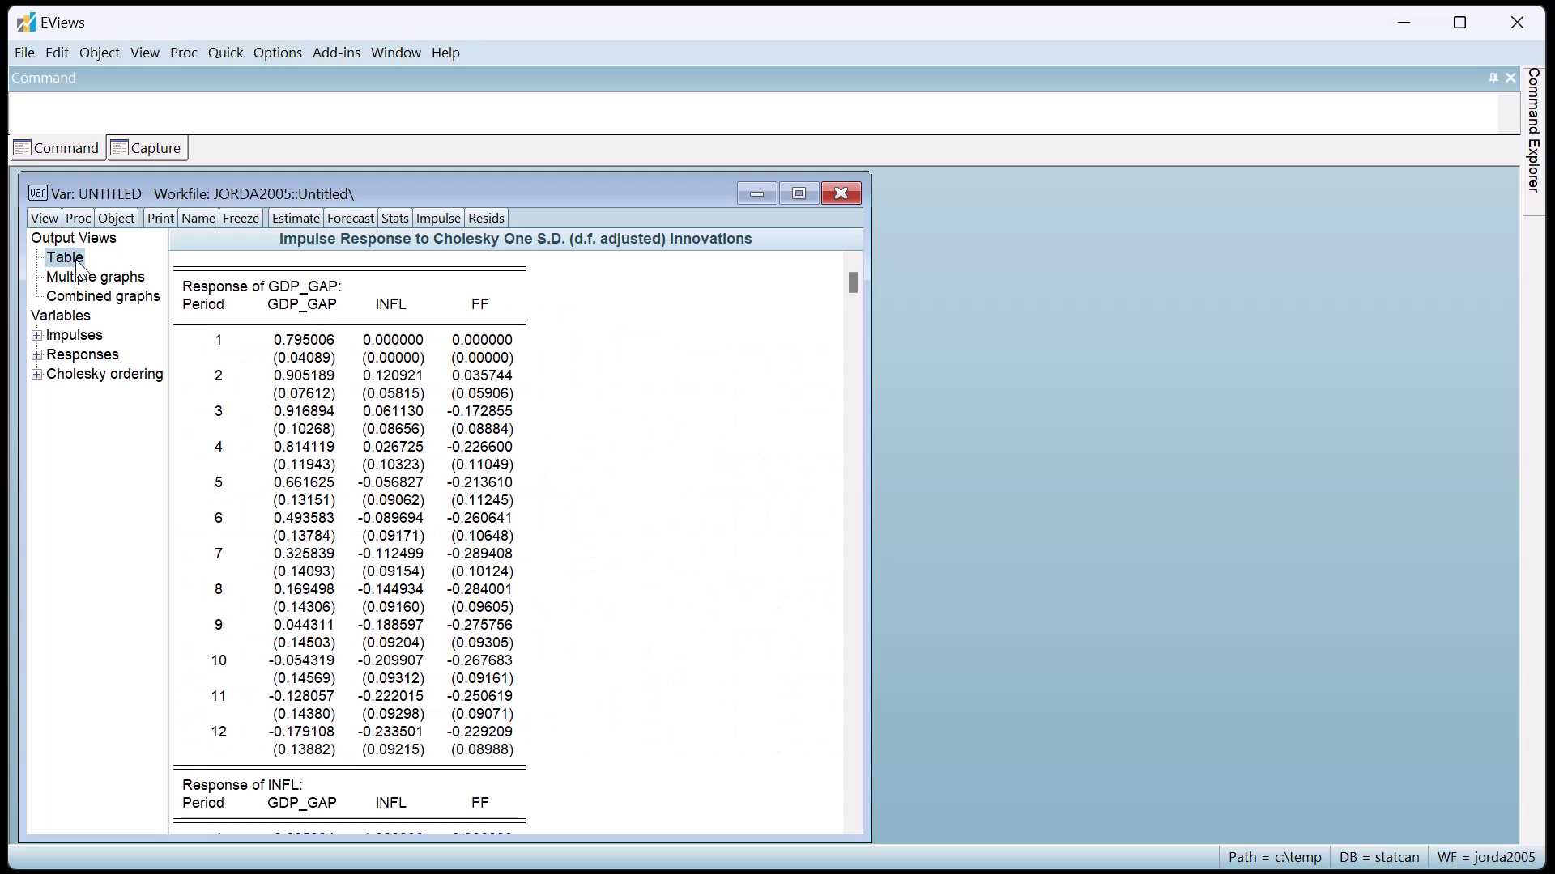
left_click(88, 282)
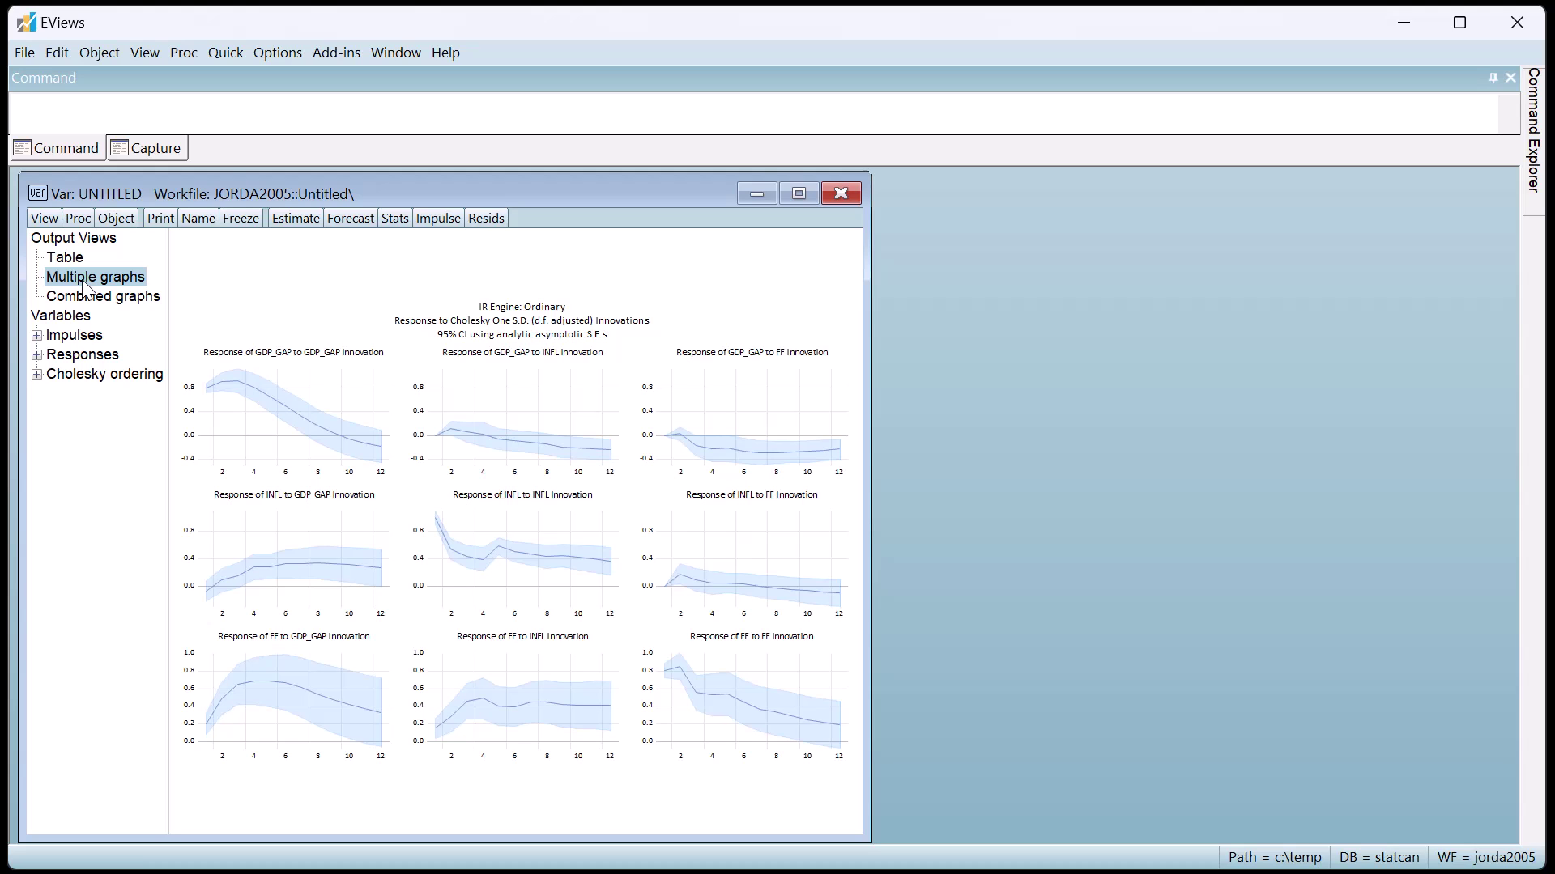
left_click(36, 336)
left_click(69, 356)
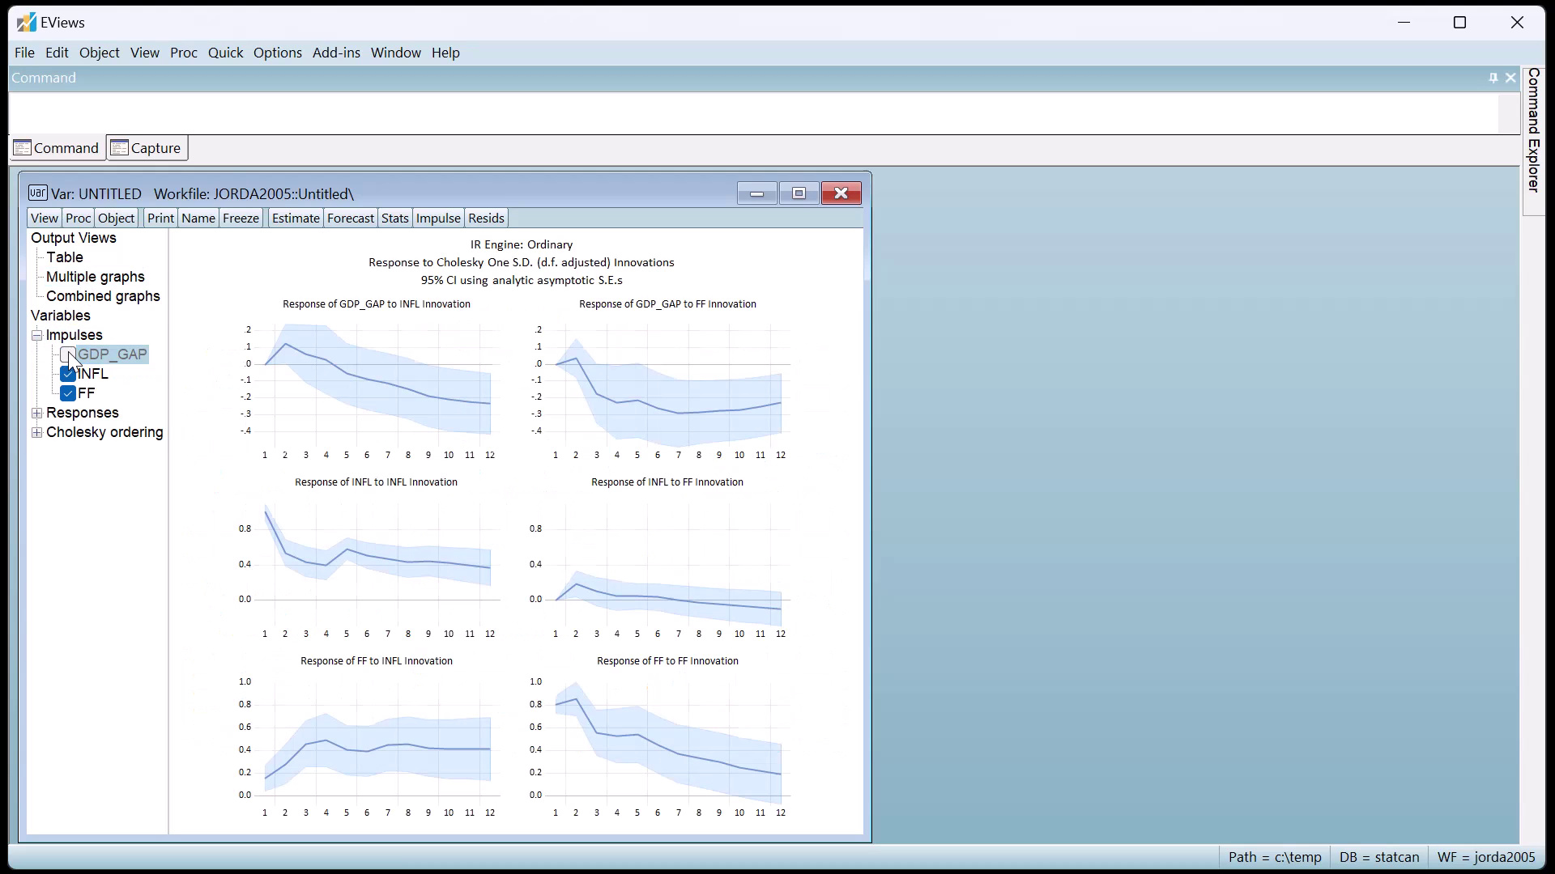
left_click(68, 374)
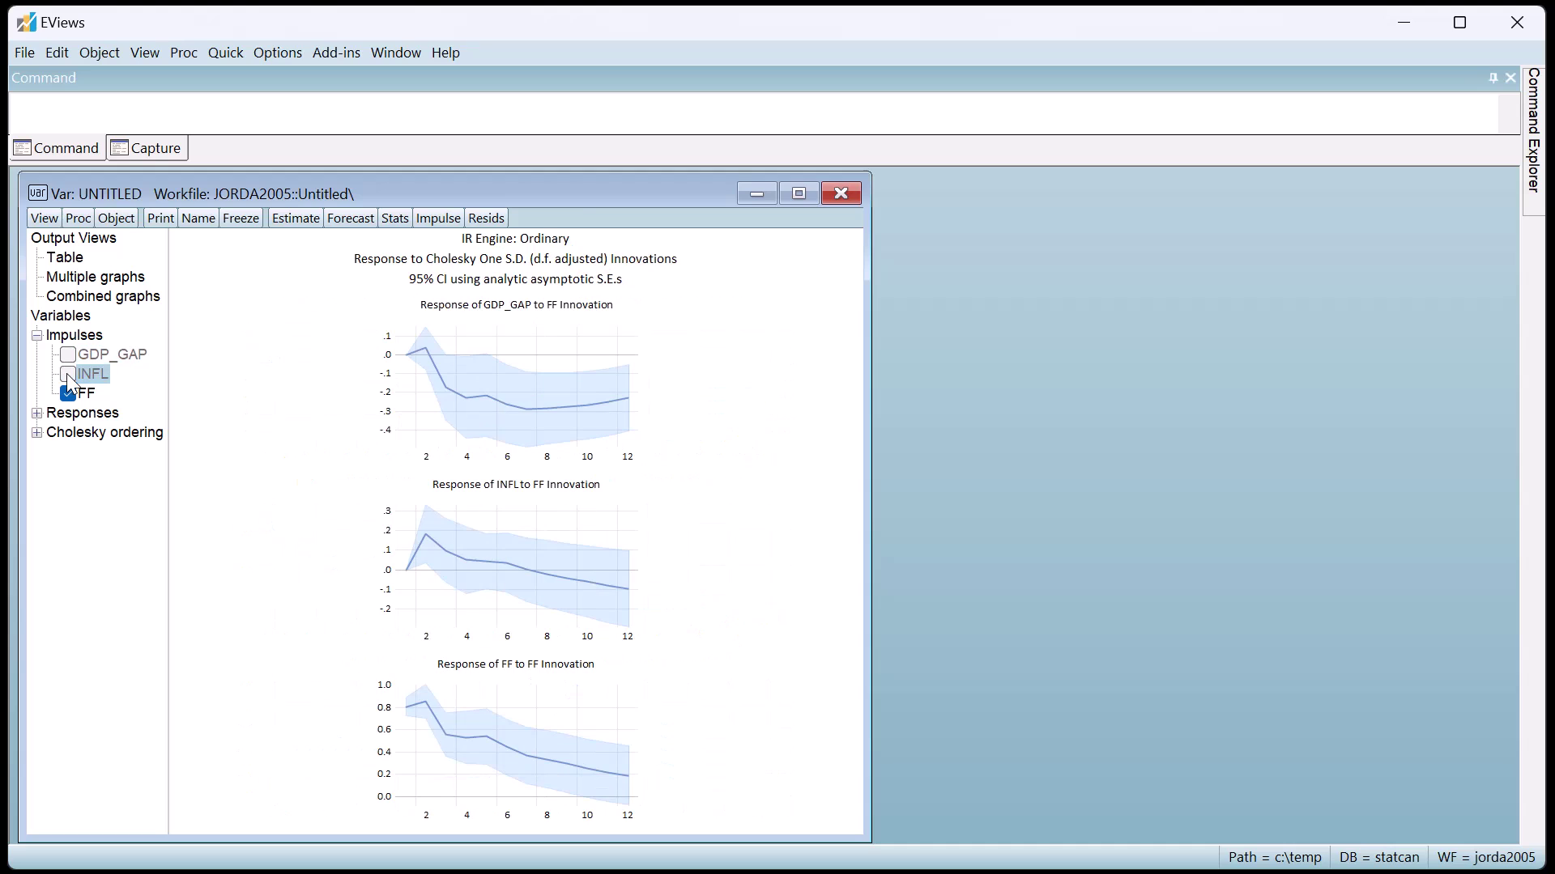
left_click(68, 374)
left_click(68, 355)
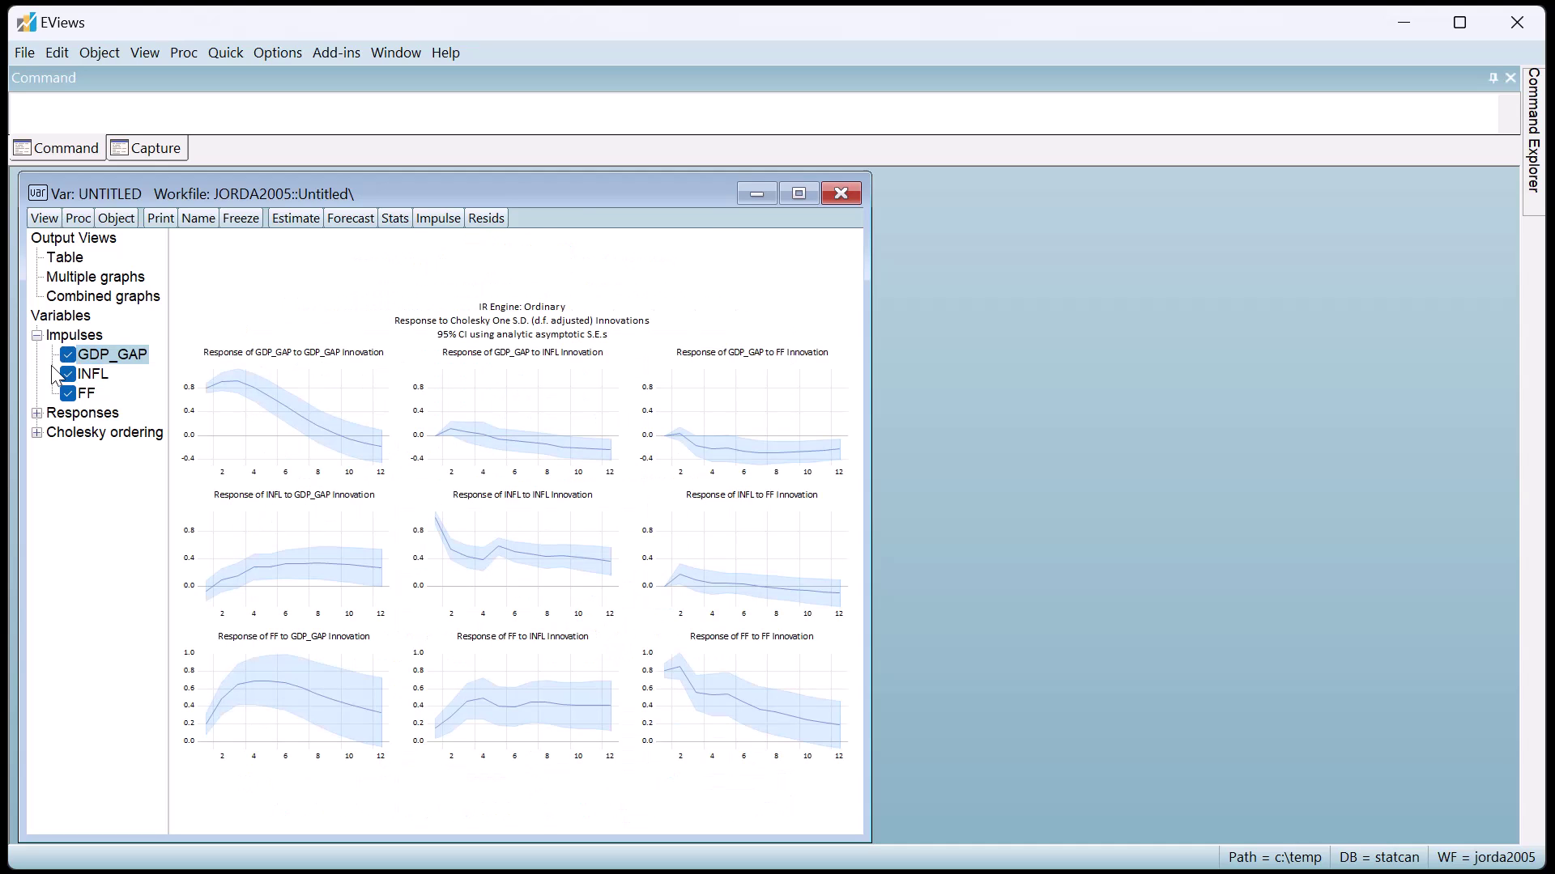
Step: Hide the INFL and FF responses, leaving only GDP_GAP's responses
left_click(37, 413)
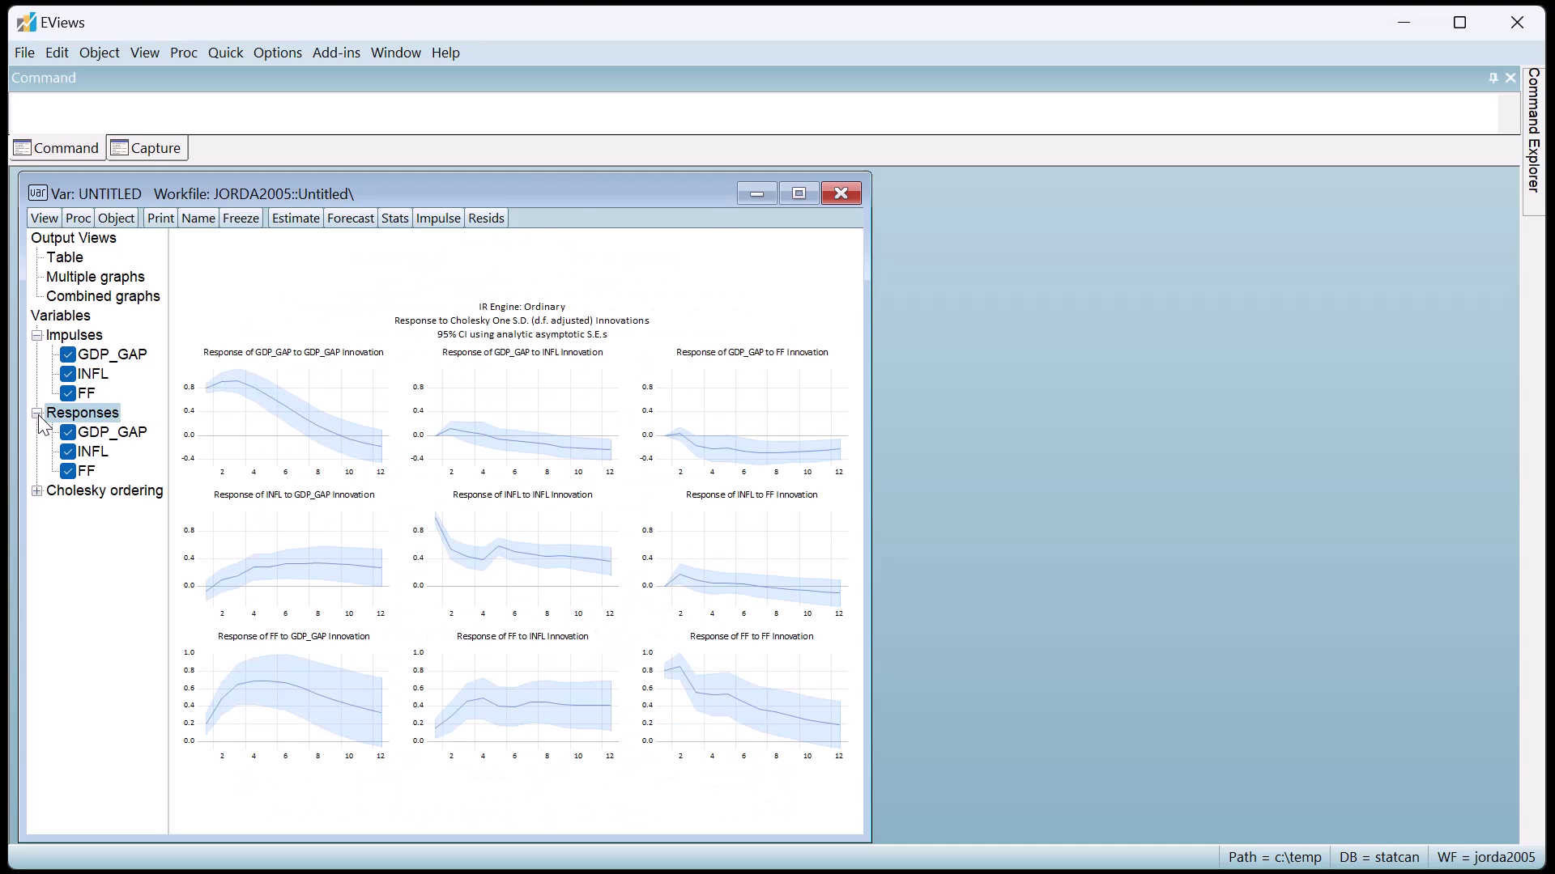
left_click(68, 452)
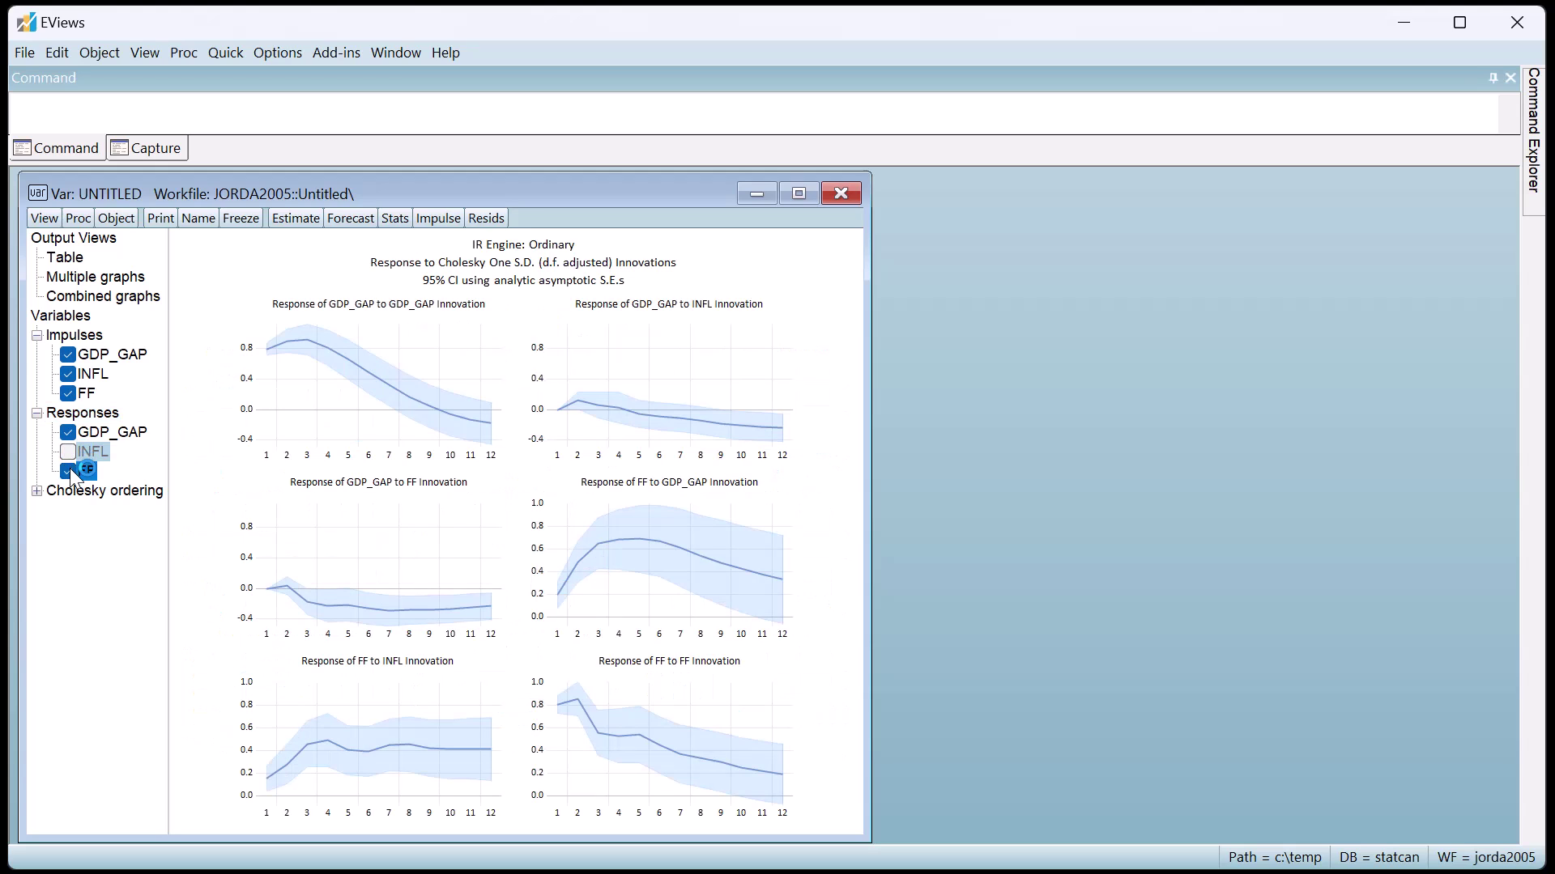
left_click(68, 471)
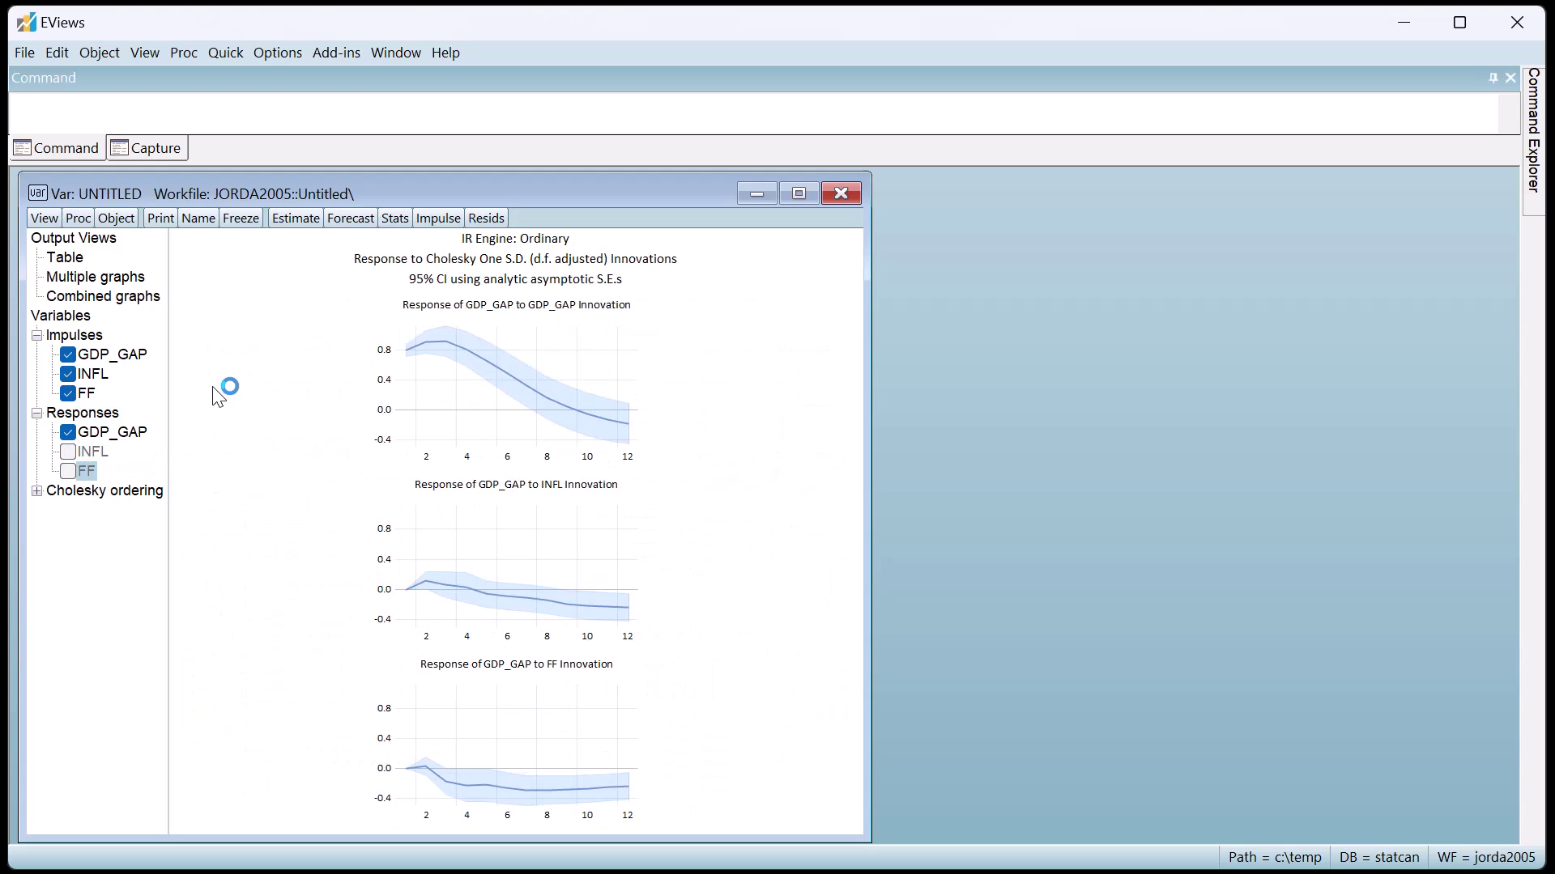
Step: Freeze the three GDP_GAP graphs into a separate graph placed and enlarged on the right
left_click(247, 218)
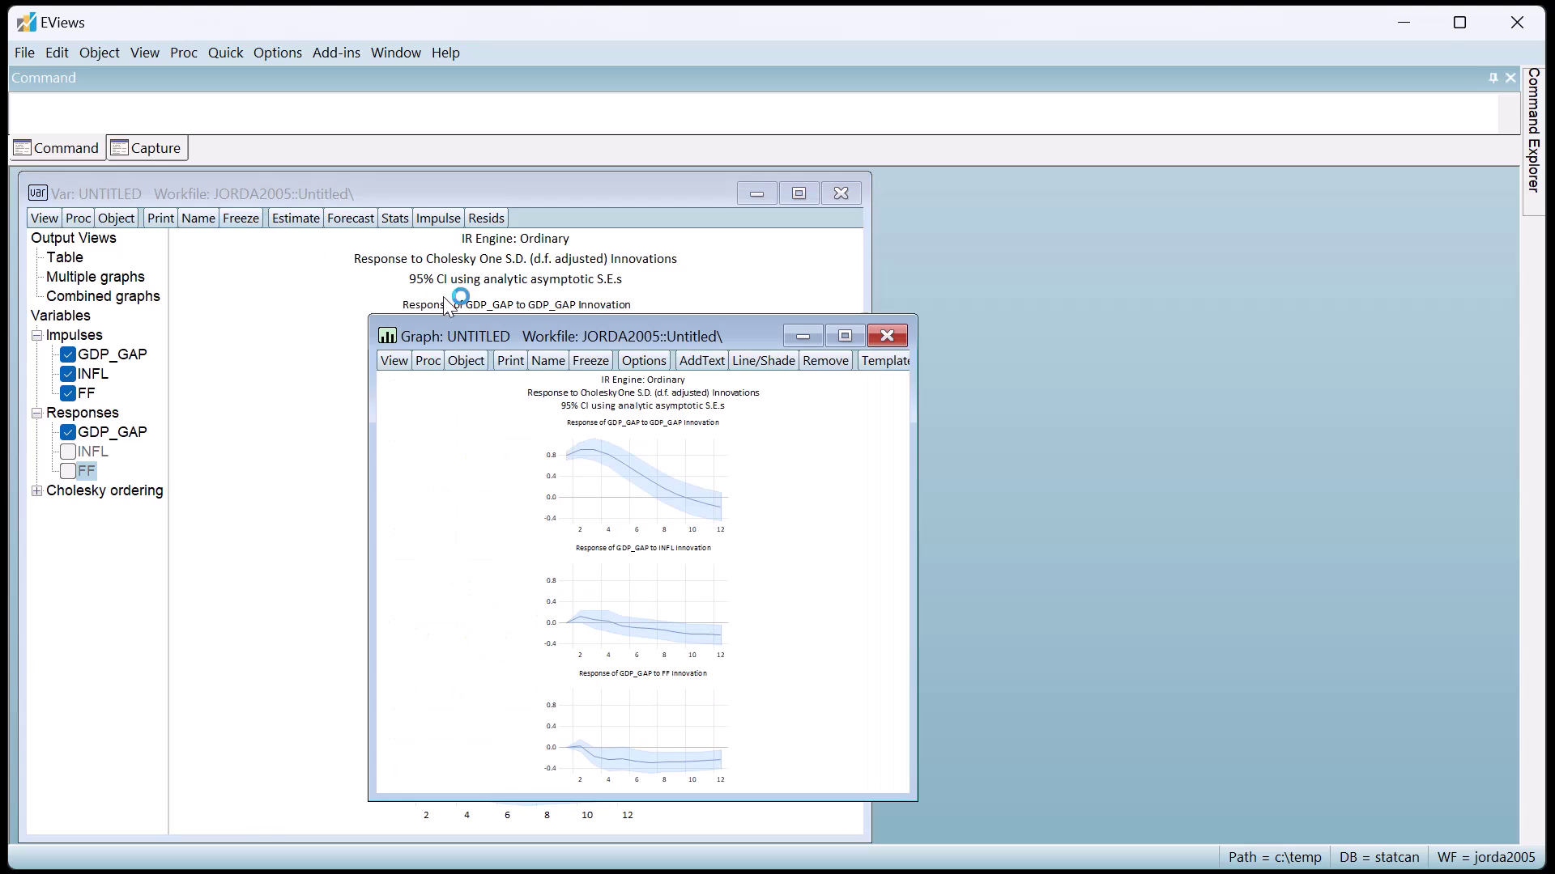
left_click_drag(482, 339, 983, 202)
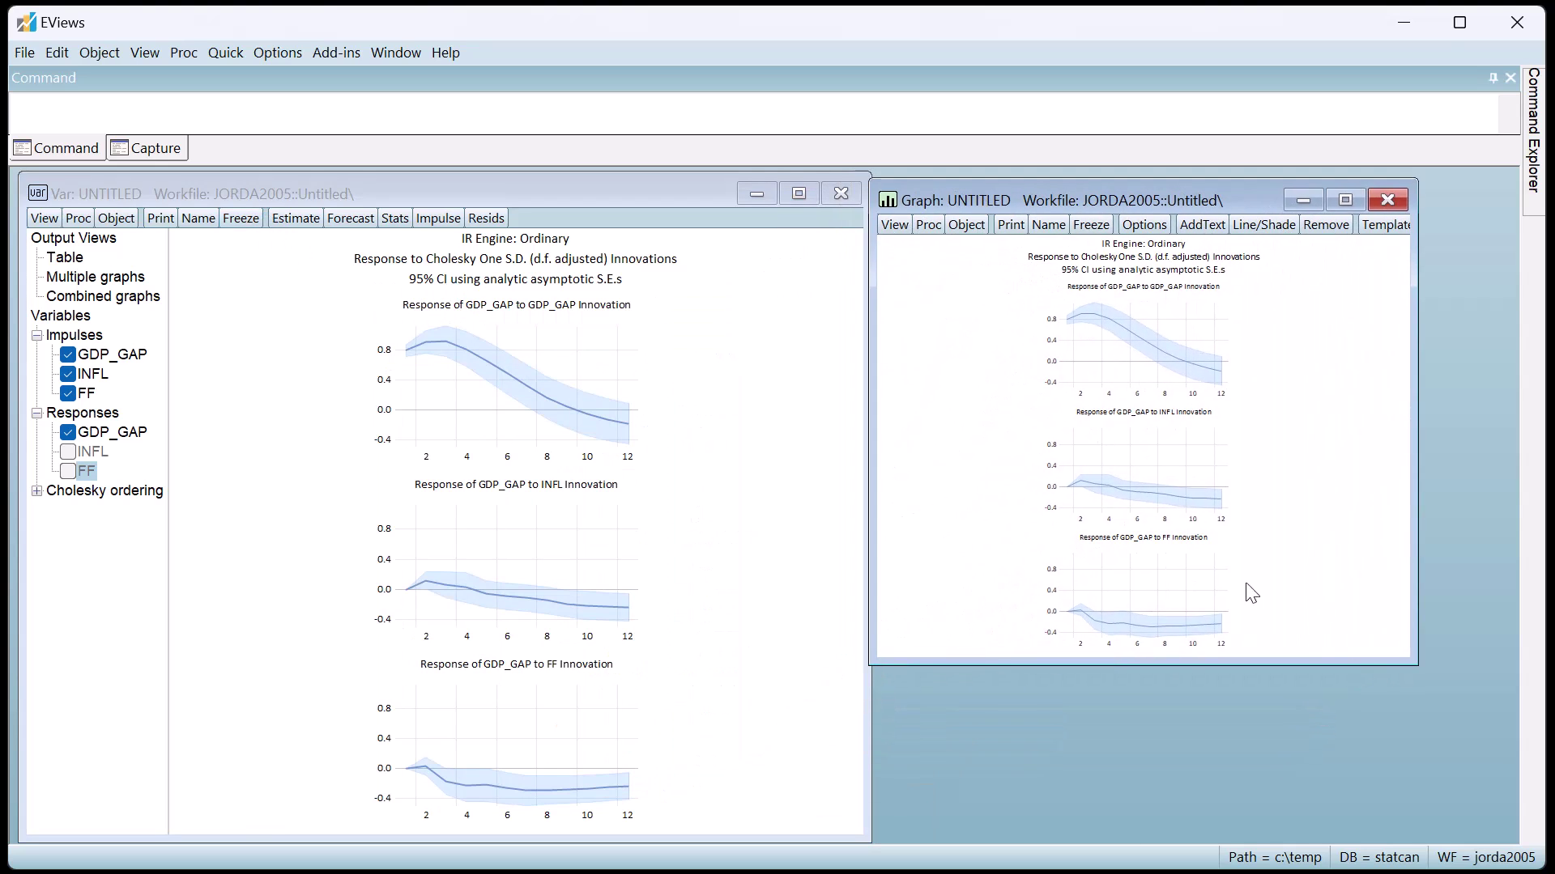
left_click_drag(1417, 665, 1519, 838)
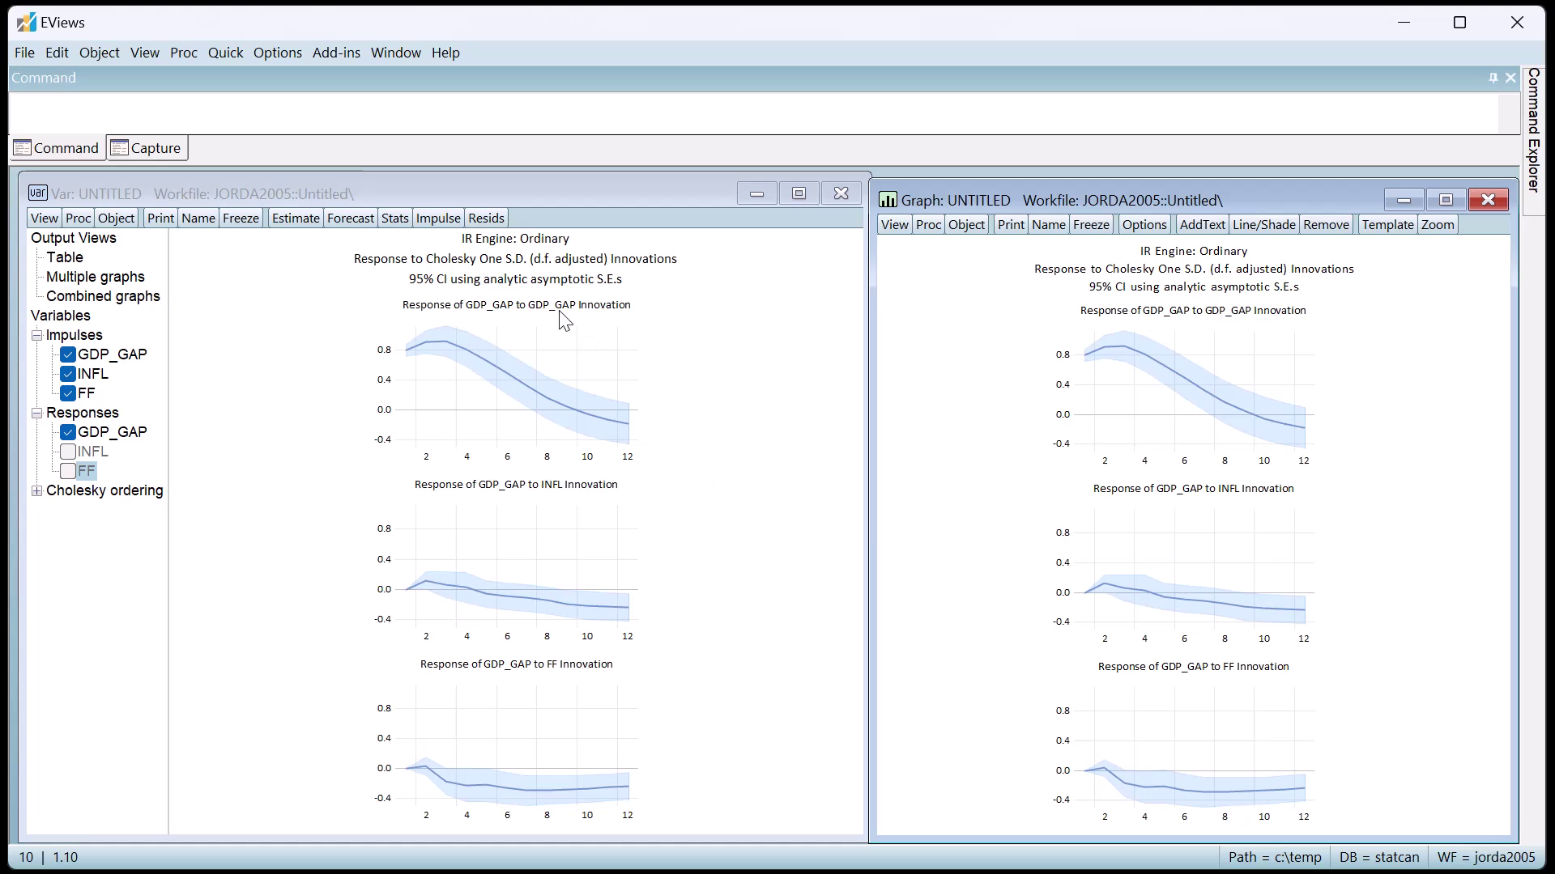
Step: Re-estimate the impulse responses using Sequential Local Projection, reviewing the HAC-corrected local projection options
left_click(438, 219)
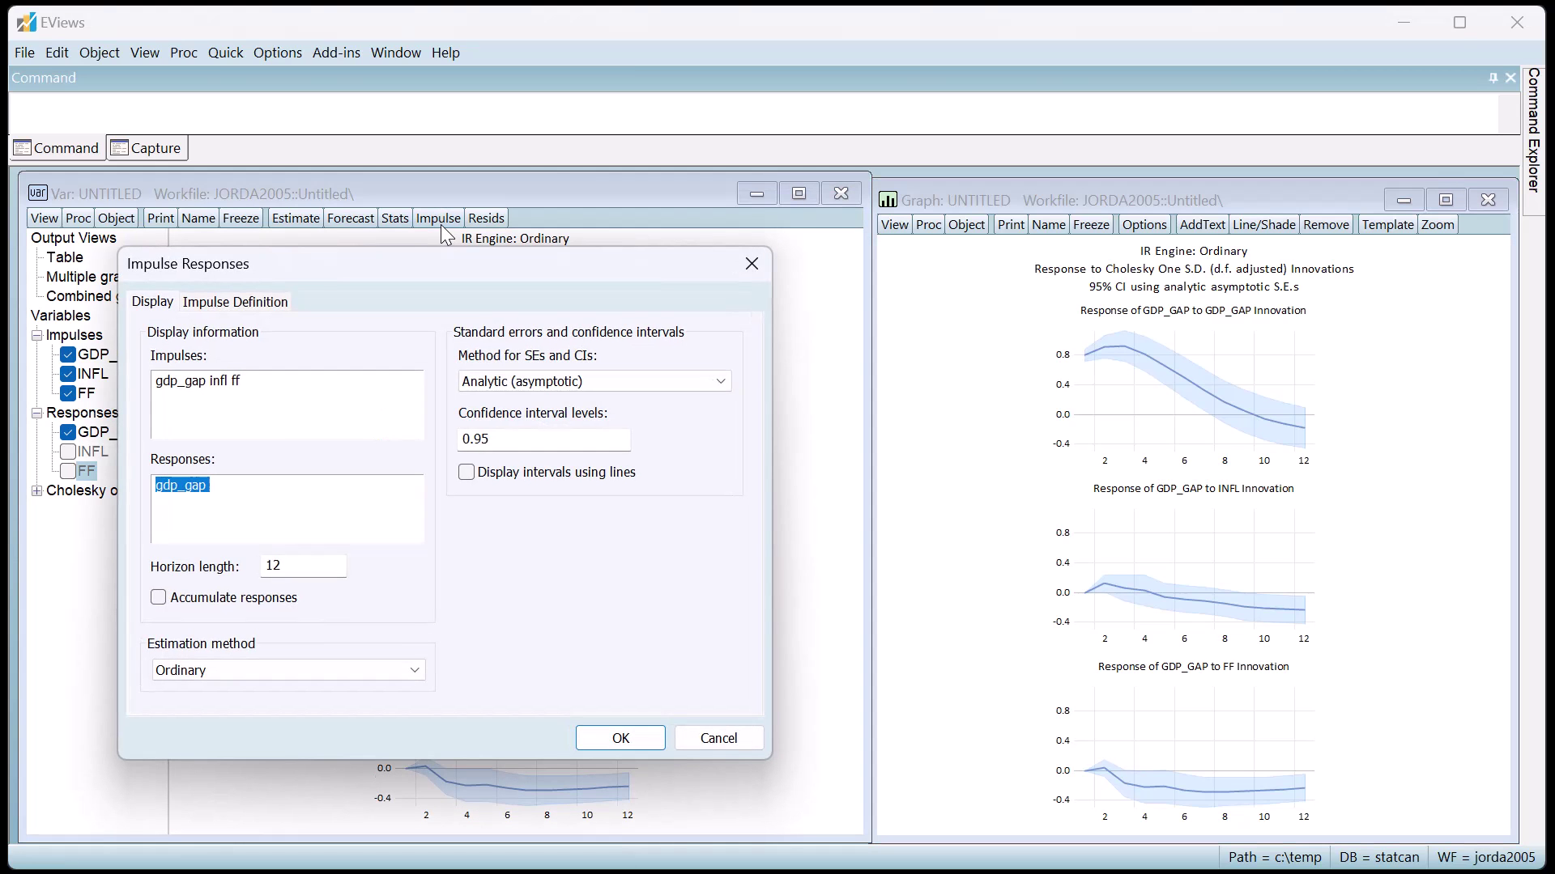
left_click(405, 671)
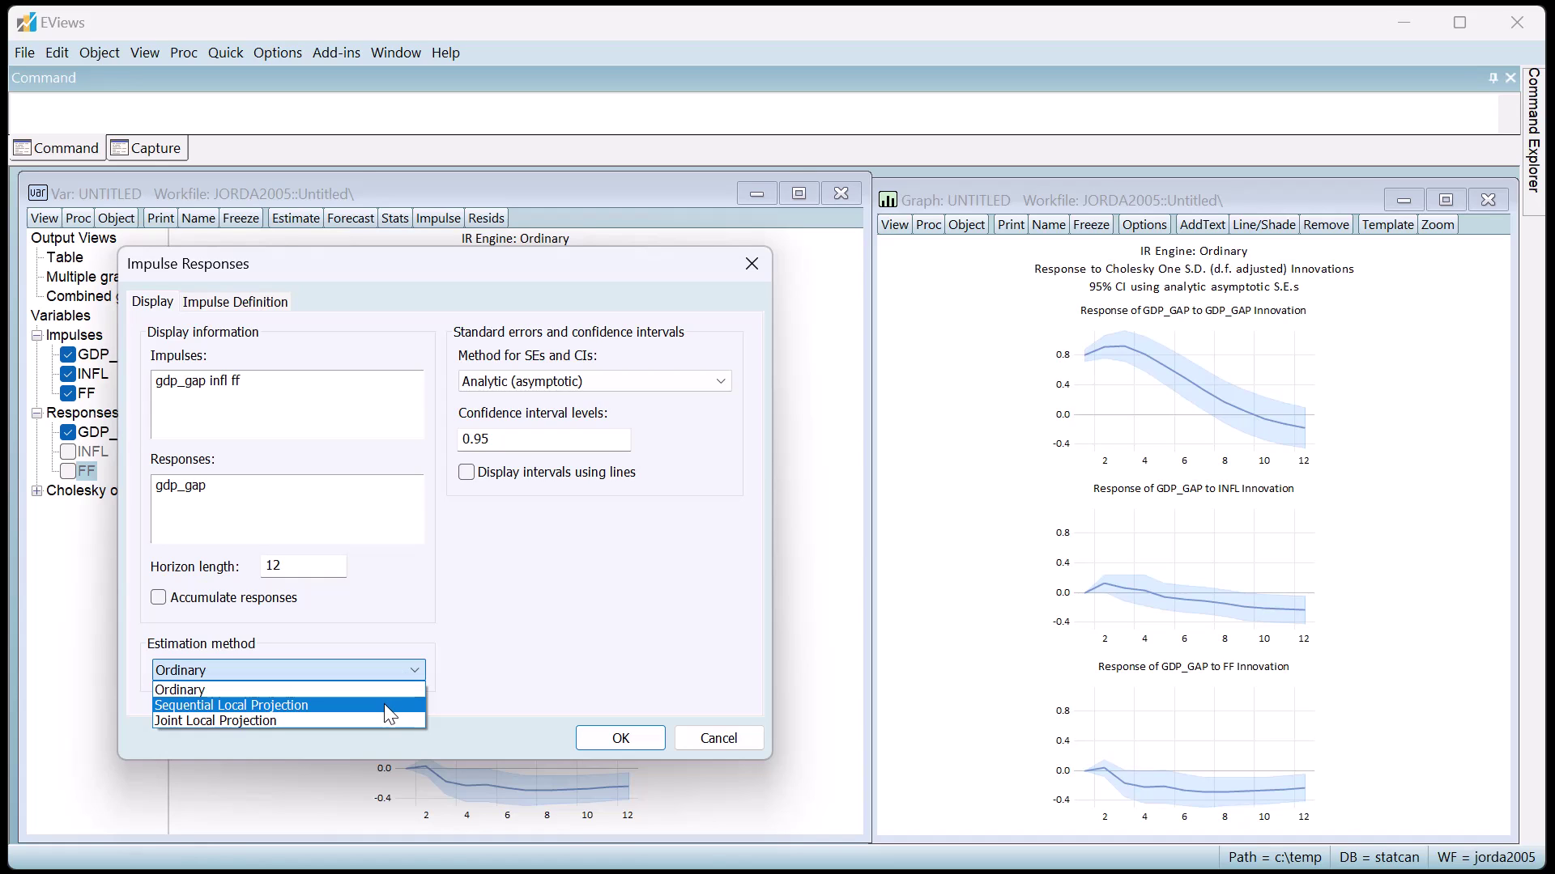
left_click(384, 704)
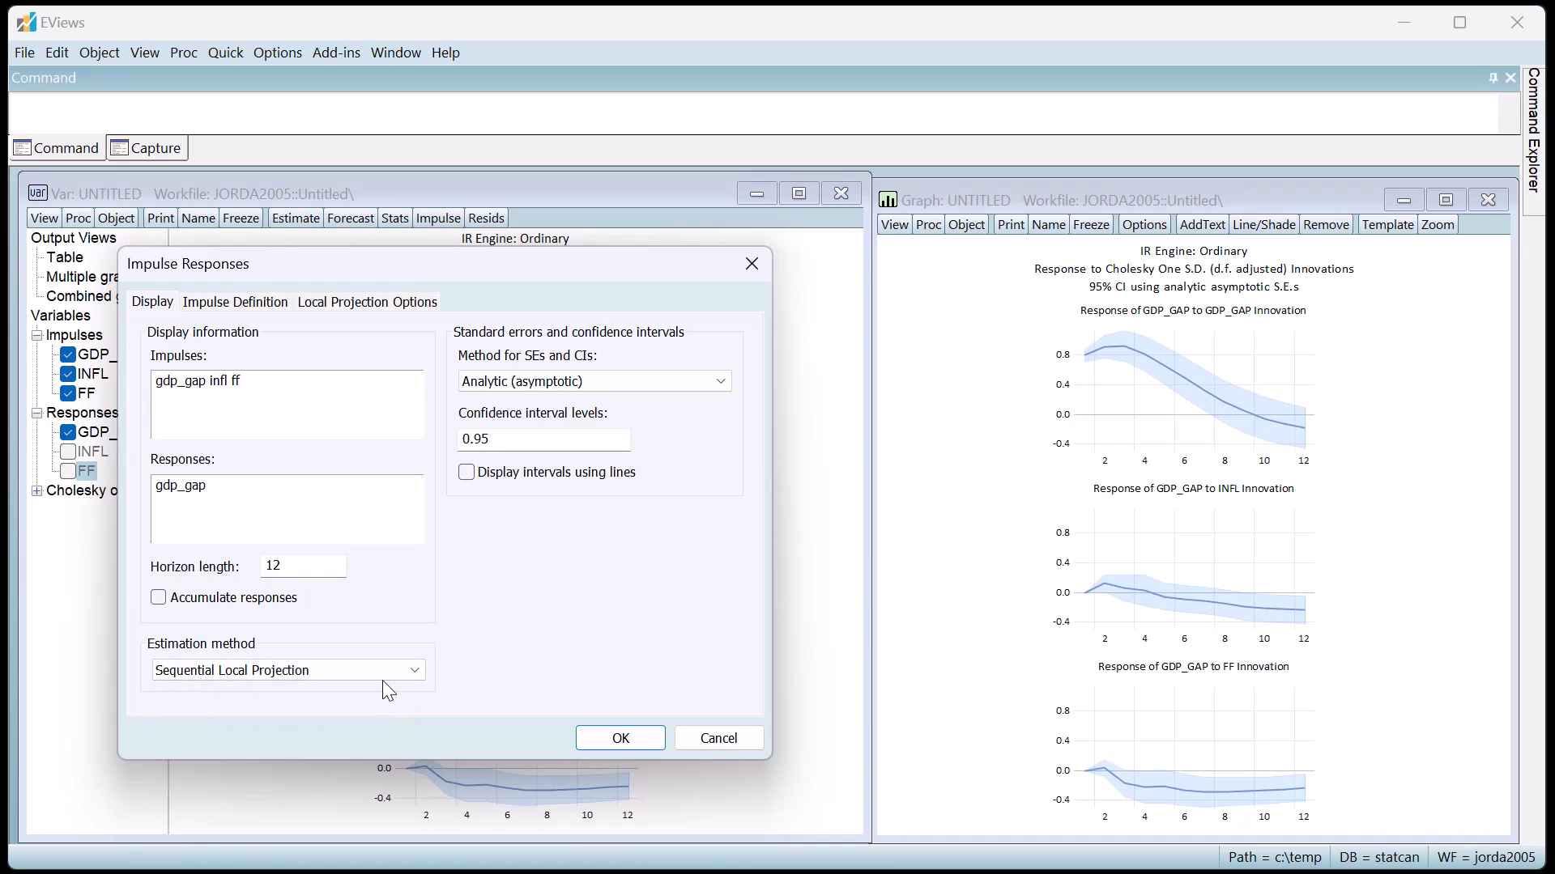
left_click(389, 306)
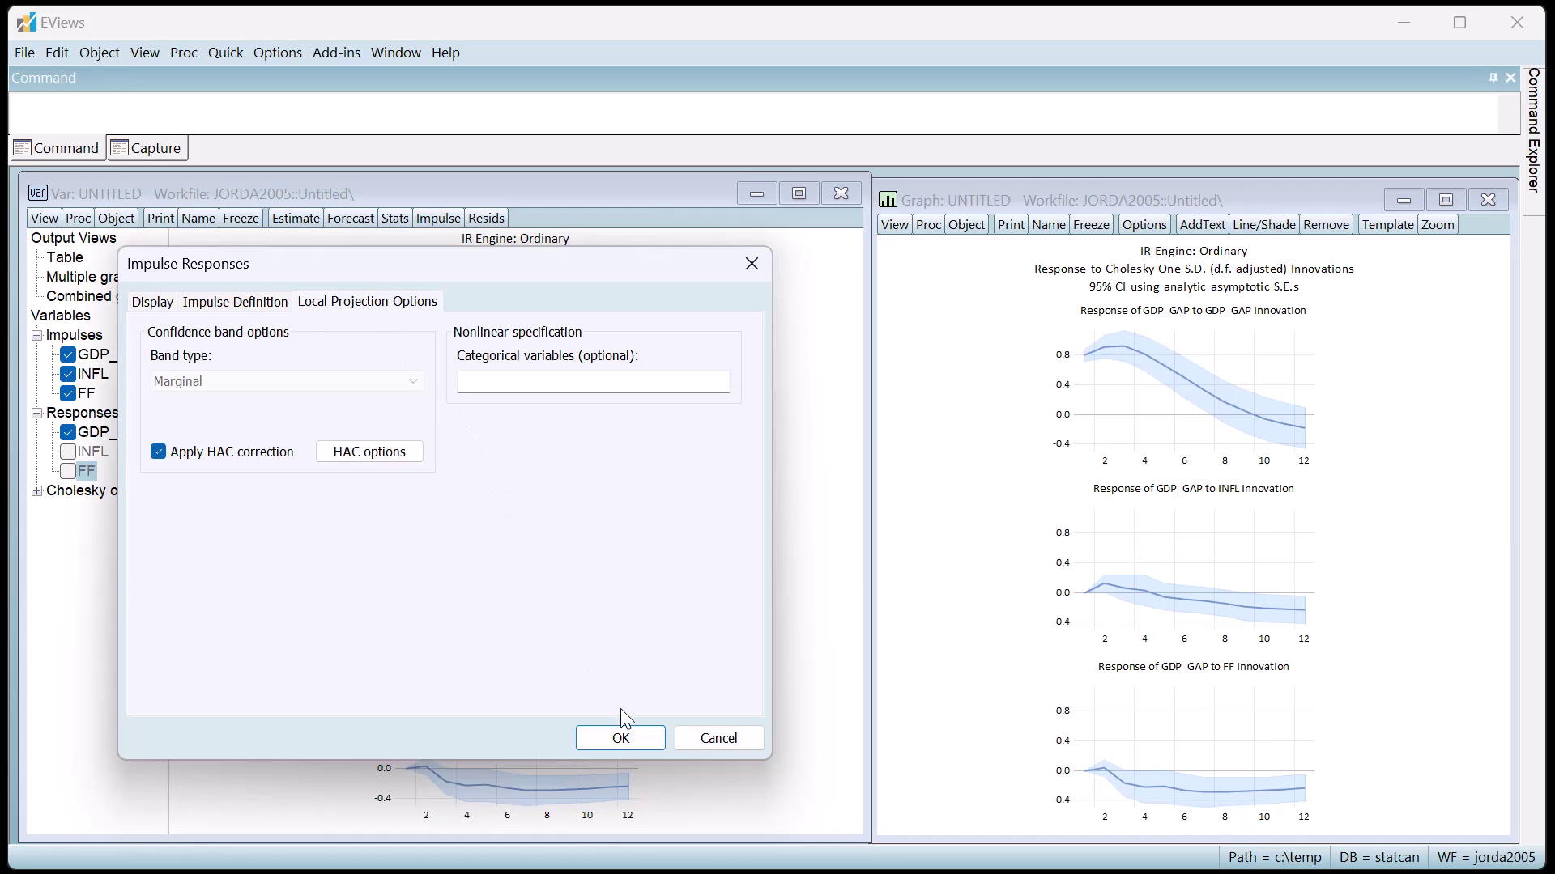
left_click(622, 737)
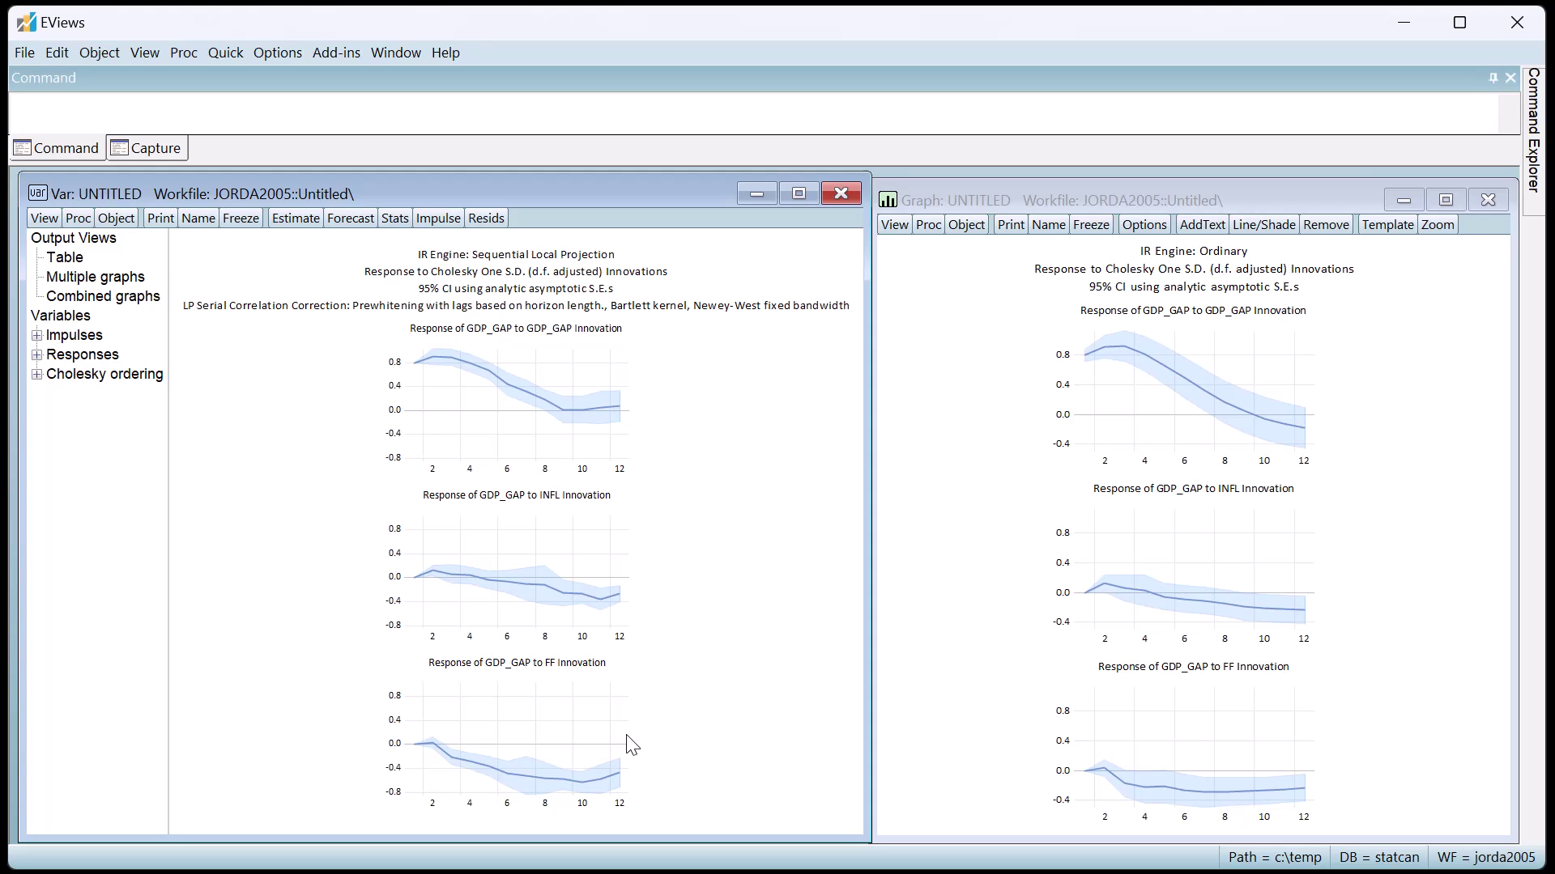
Step: Set the confidence-band method to Bootstrap: Hall's percentile, keeping 999 replications and block length 5
left_click(429, 228)
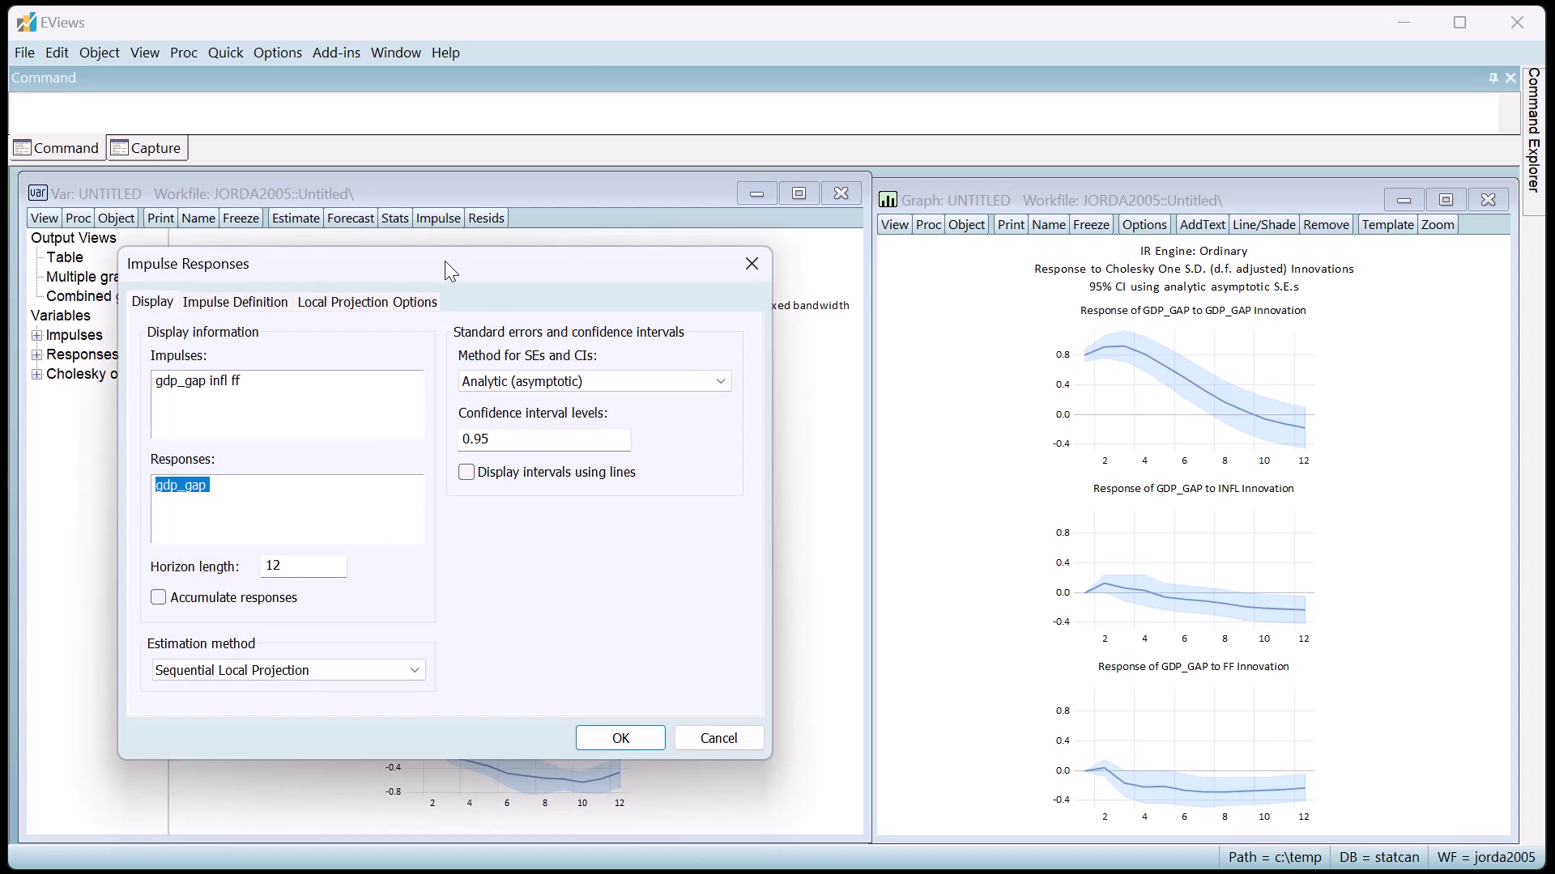
left_click(681, 384)
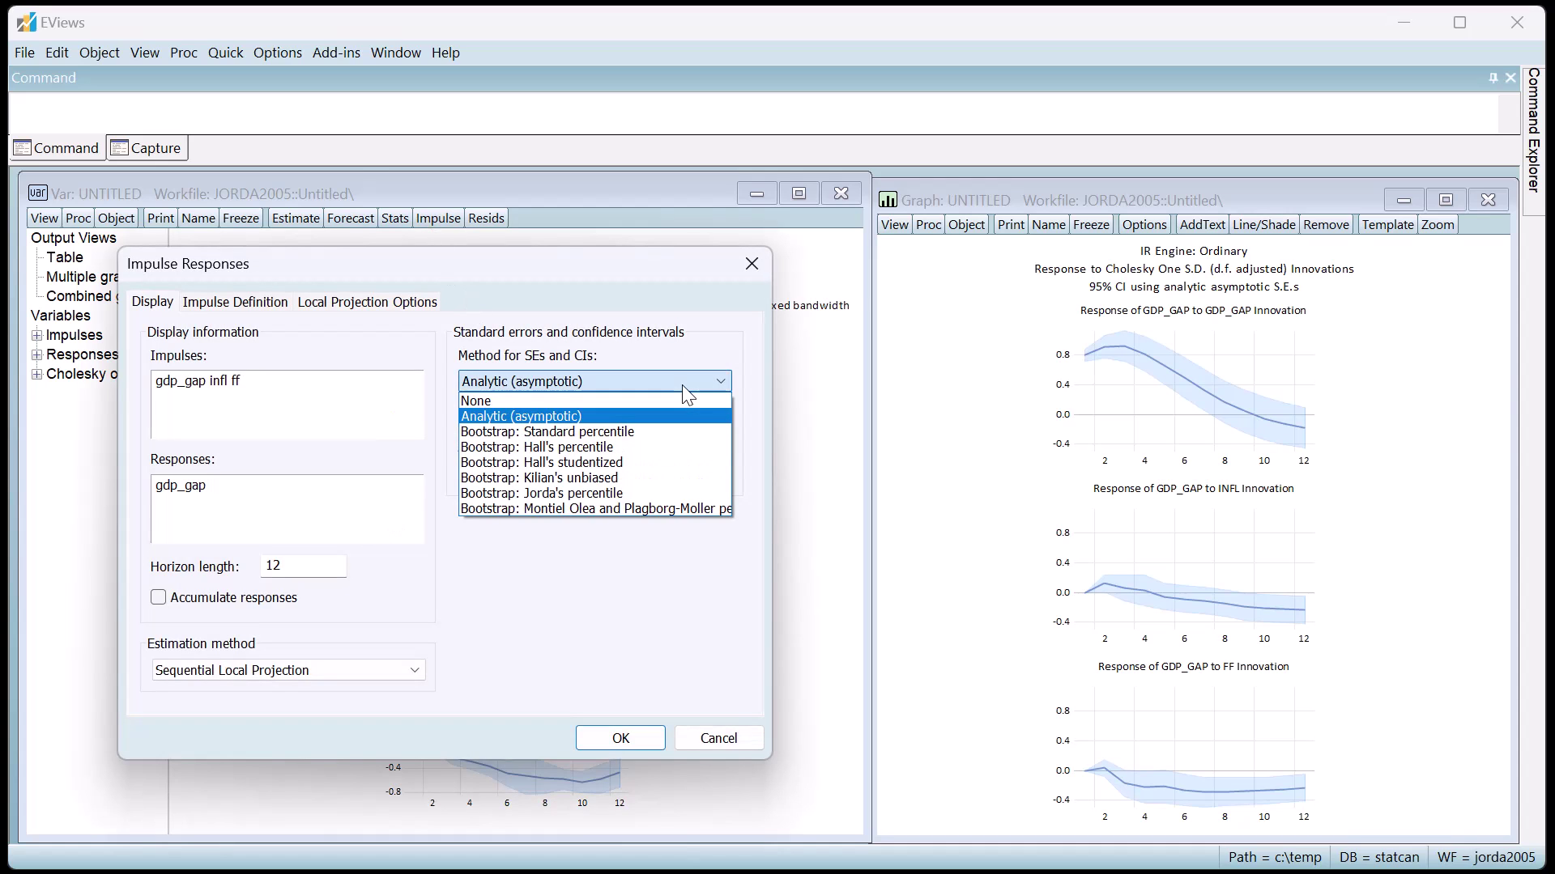
left_click(679, 448)
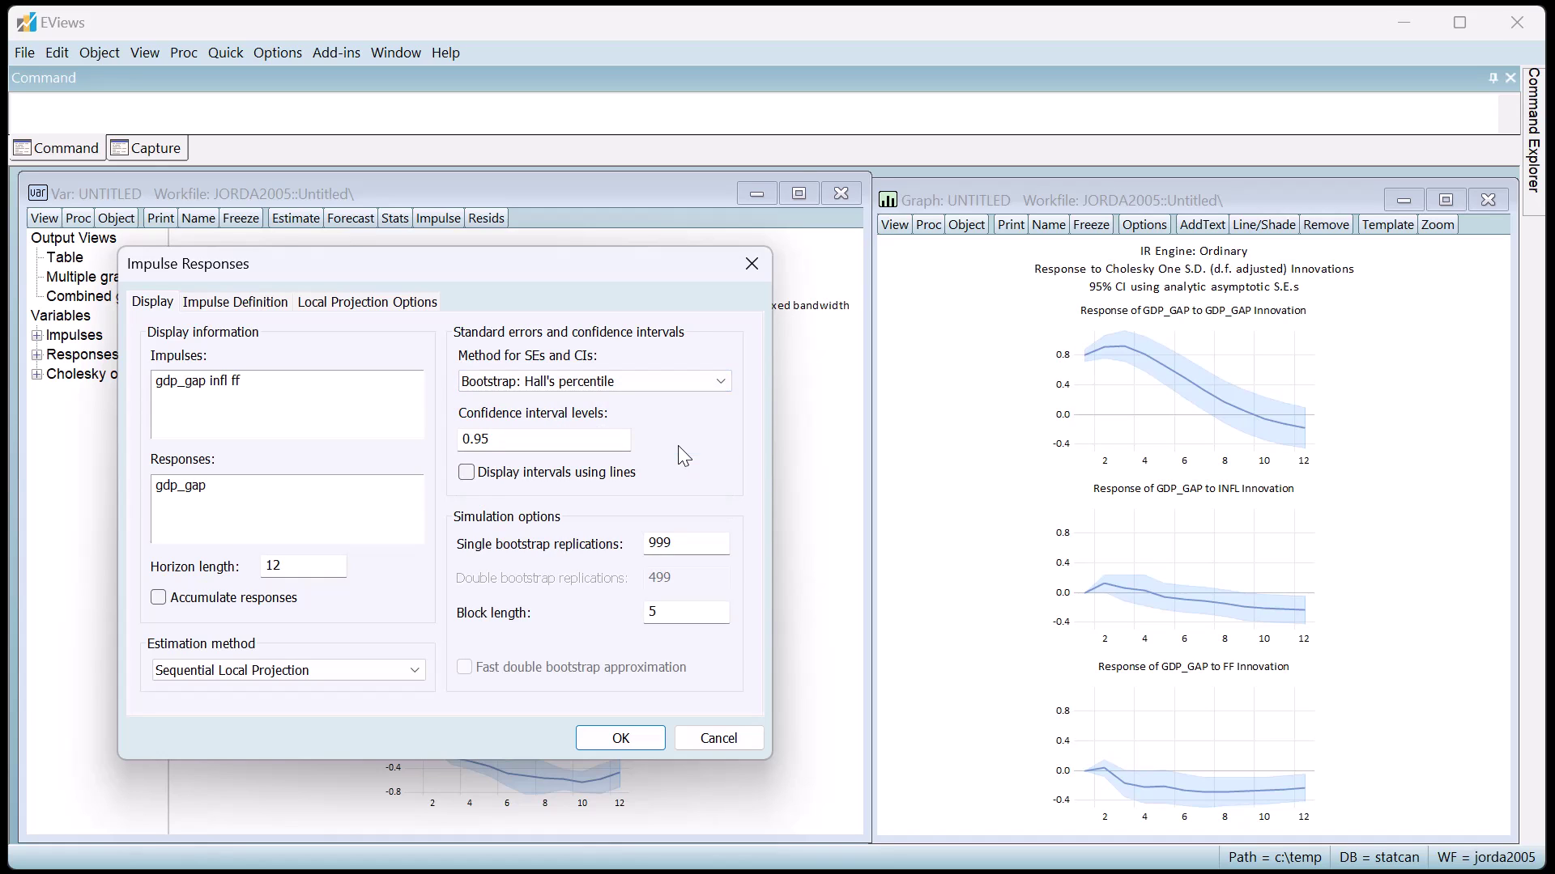